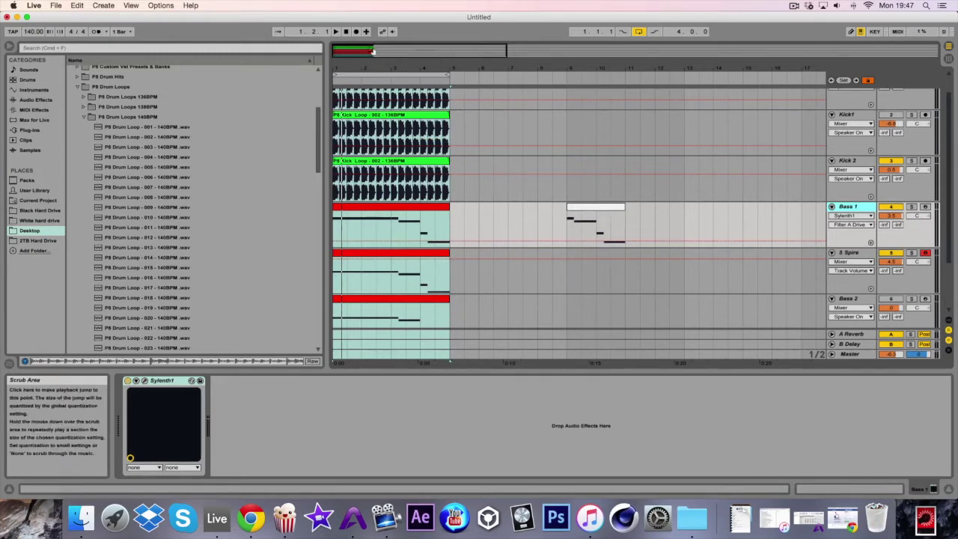
# - Play the loop and raise the Bass 1 track's volume to 5.2 dB
pyautogui.click(347, 31)
pyautogui.press('space')
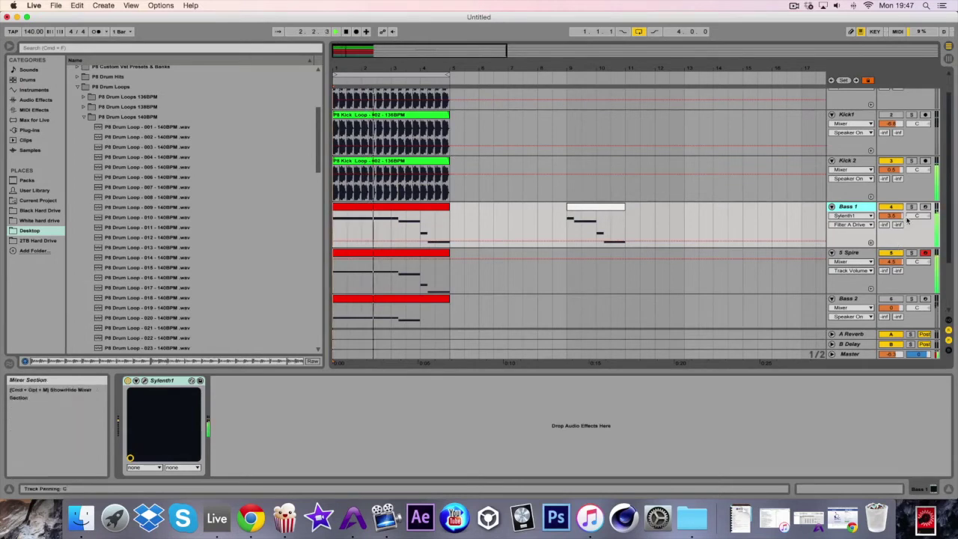
pyautogui.moveTo(892, 217); pyautogui.dragTo(892, 209)
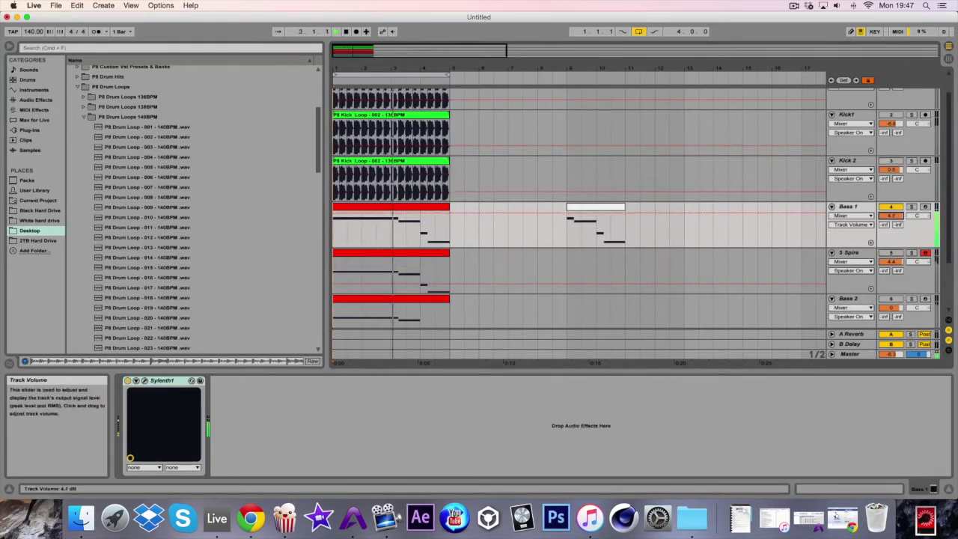
# - Mute Bass 1, audition the S Spire track at a volume of 4.4 dB, and mute it too
pyautogui.click(891, 207)
pyautogui.click(890, 253)
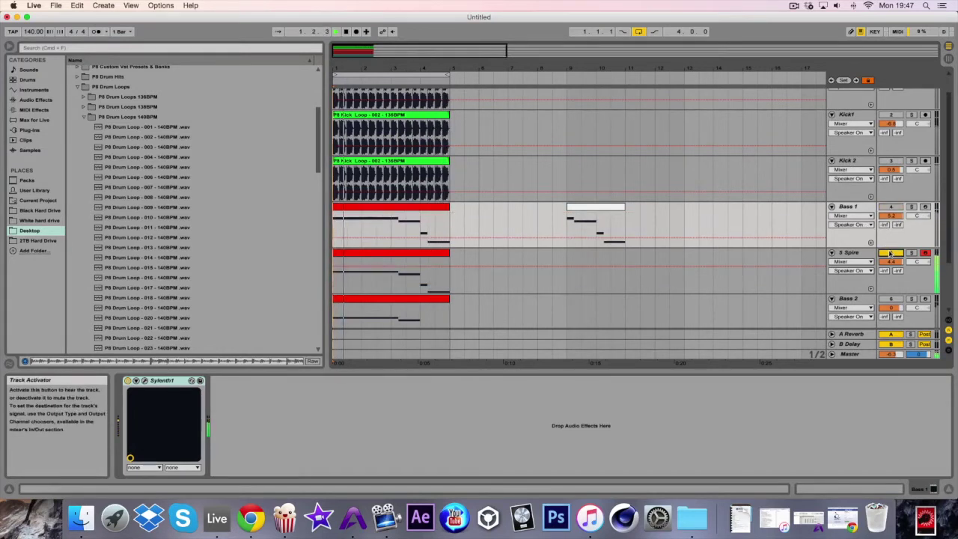
pyautogui.moveTo(890, 261); pyautogui.dragTo(891, 254)
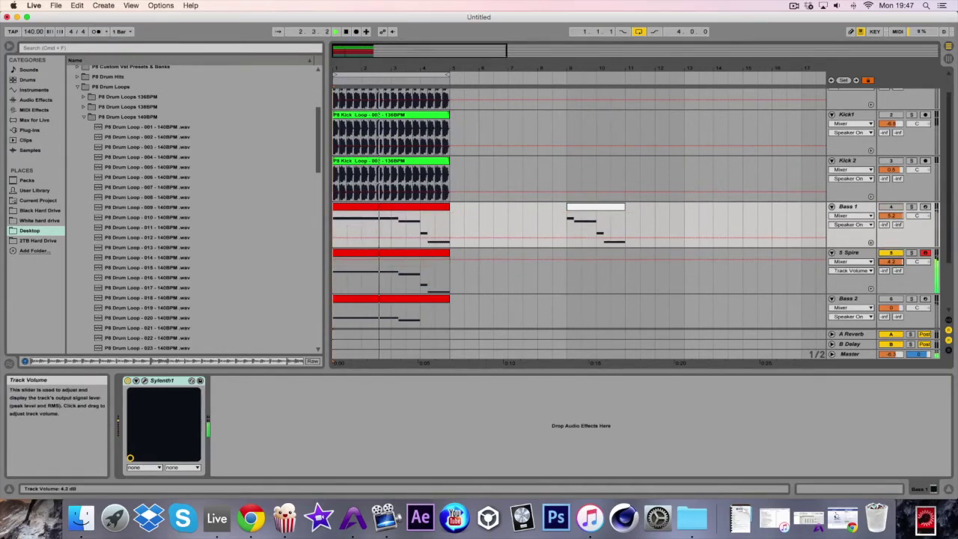
pyautogui.click(891, 254)
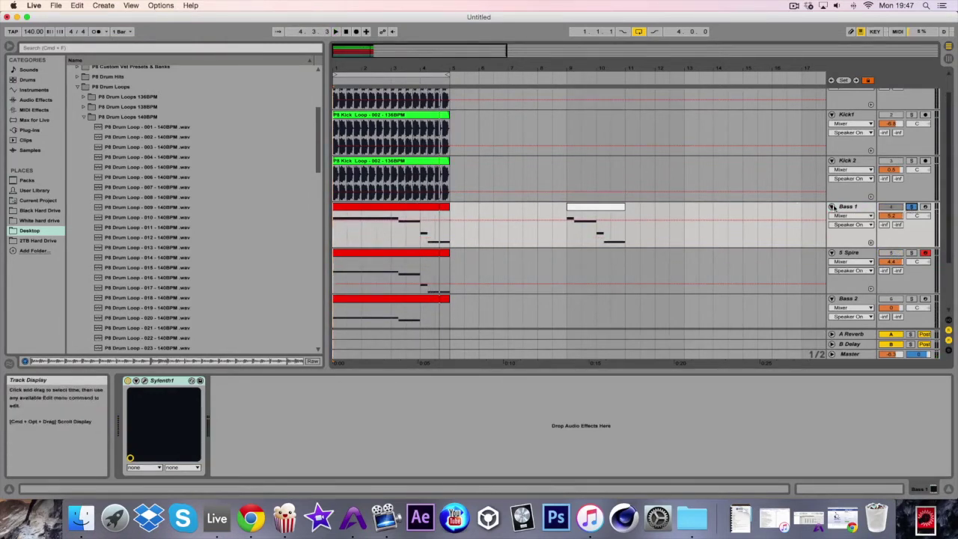
# - Open the Sylenth1 synth on the Bass 1 track and initialise its current preset
pyautogui.click(848, 207)
pyautogui.click(145, 381)
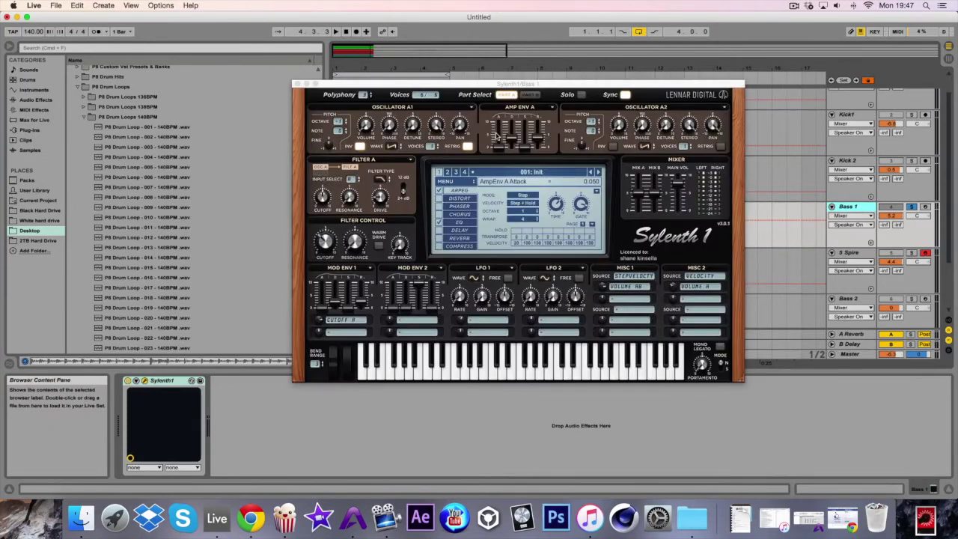
pyautogui.click(449, 182)
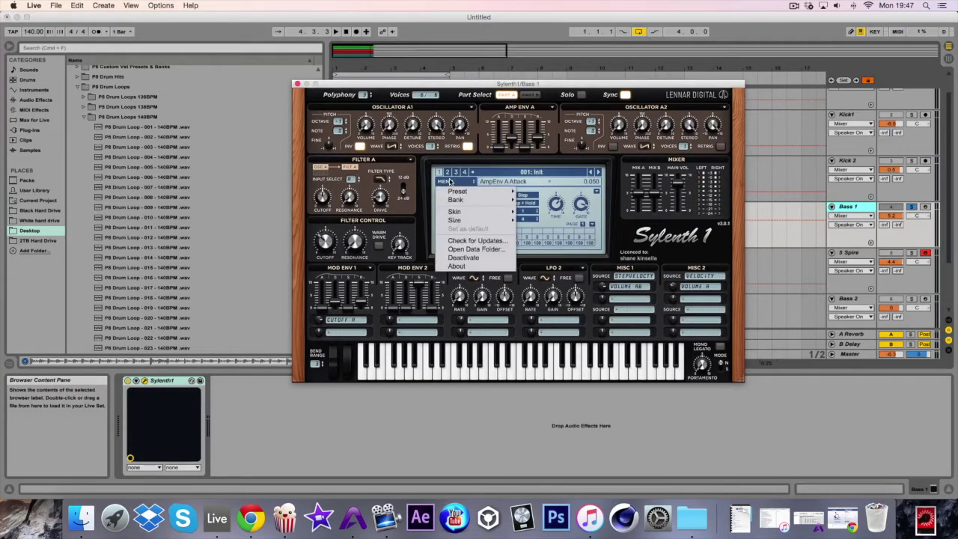
pyautogui.moveTo(464, 192)
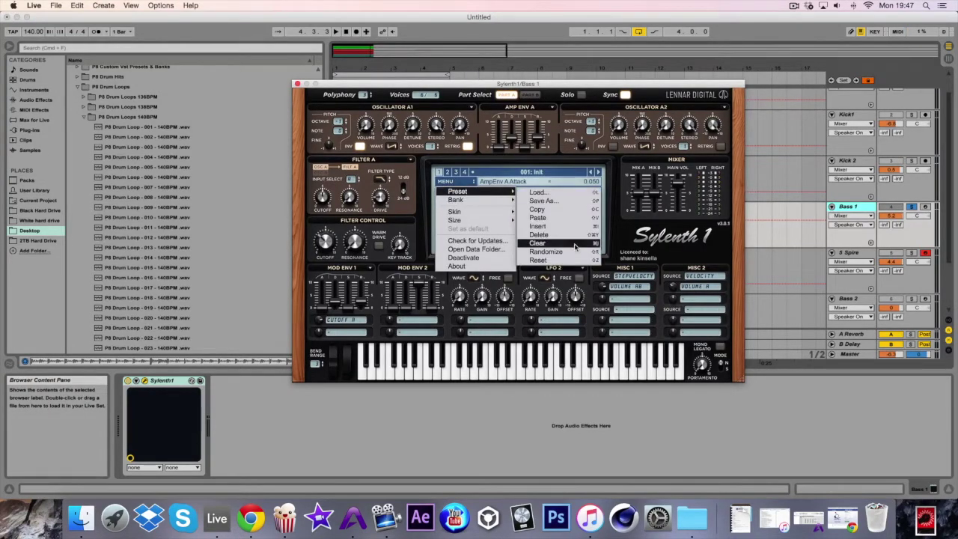
pyautogui.click(546, 252)
pyautogui.press('space')
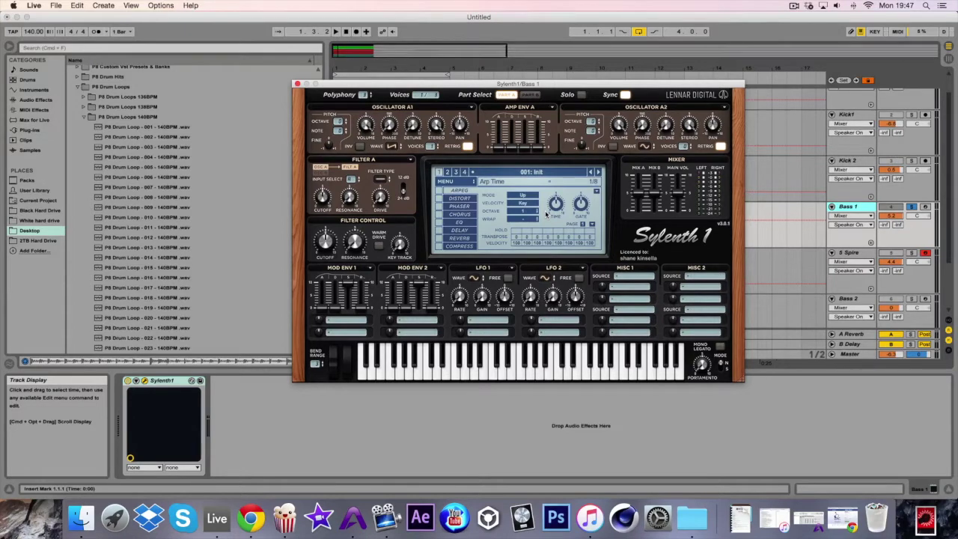
# - Pan oscillator A1 fully left to -10 and oscillator A2 to the right
pyautogui.moveTo(464, 122); pyautogui.dragTo(442, 267)
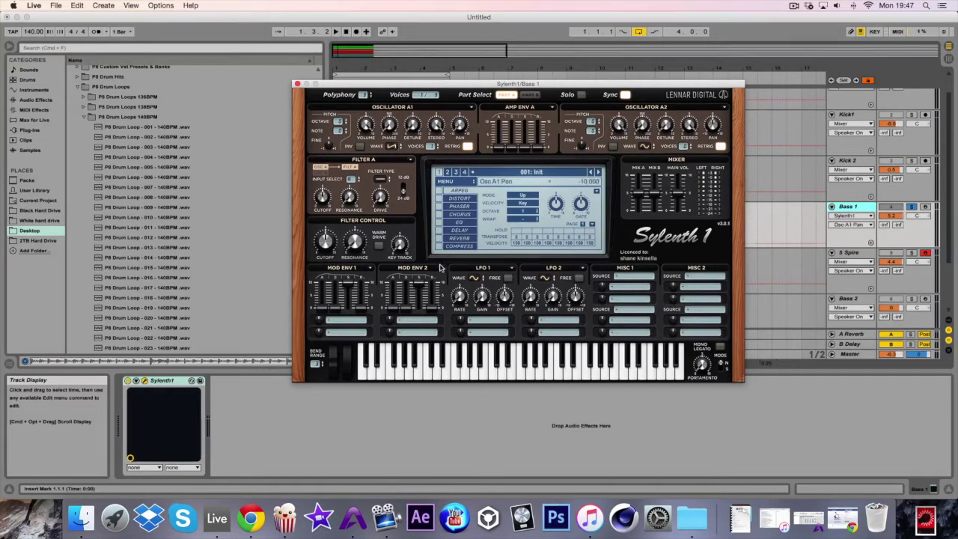
pyautogui.moveTo(714, 127); pyautogui.dragTo(719, 24)
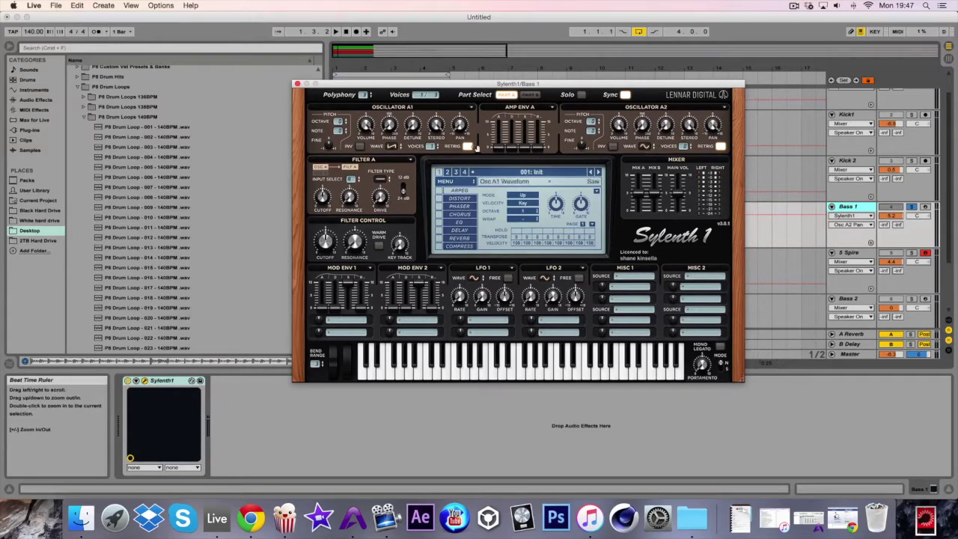
# - Give oscillator A2 a saw waveform with retrigger off, and enable invert on oscillator A1
pyautogui.click(643, 147)
pyautogui.click(650, 154)
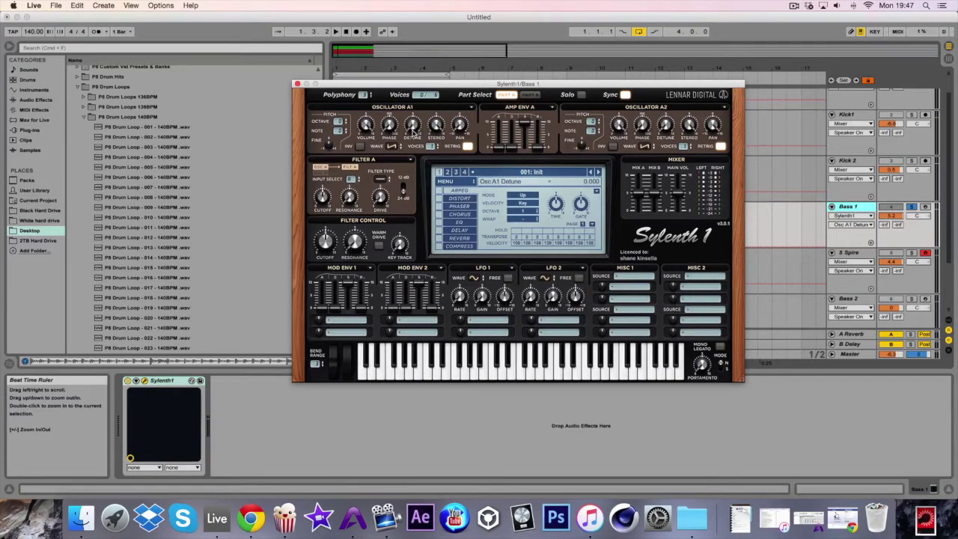
pyautogui.click(721, 146)
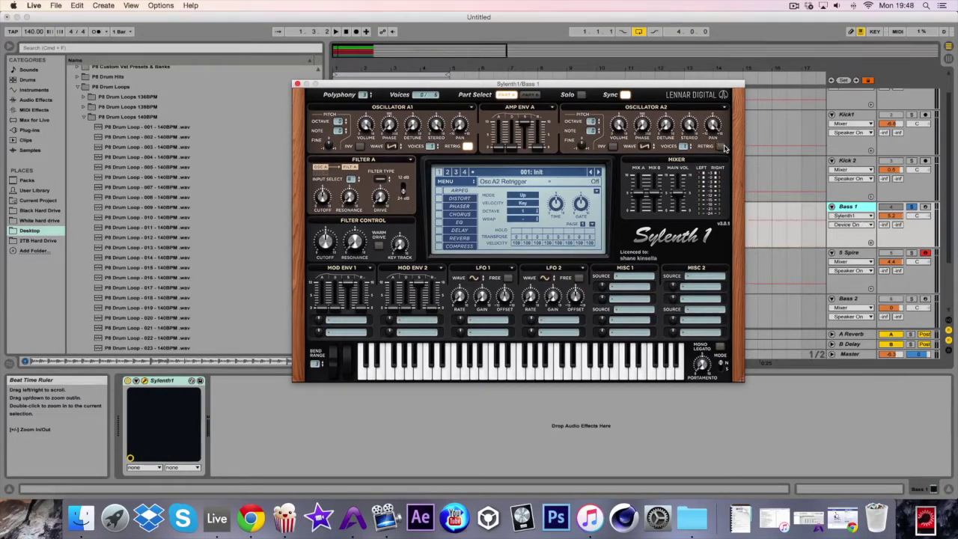
pyautogui.click(360, 146)
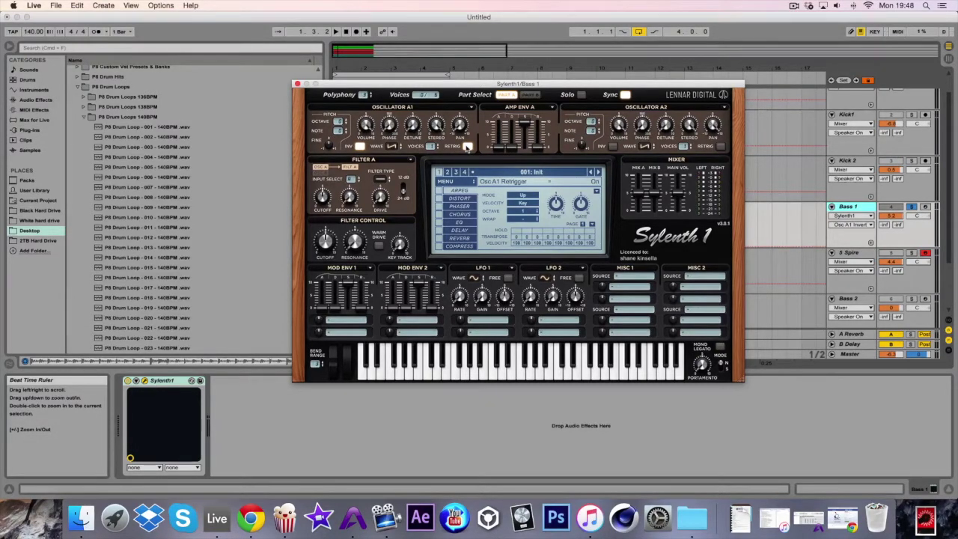
# - Route Step Velocity to Volume A in the first Misc 1 modulation slot and raise its amount
pyautogui.click(630, 277)
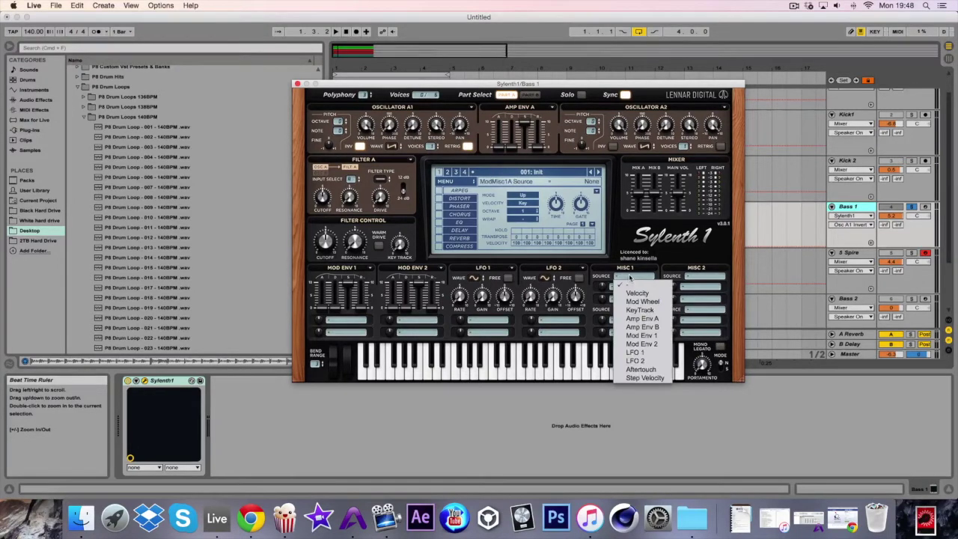
pyautogui.click(659, 378)
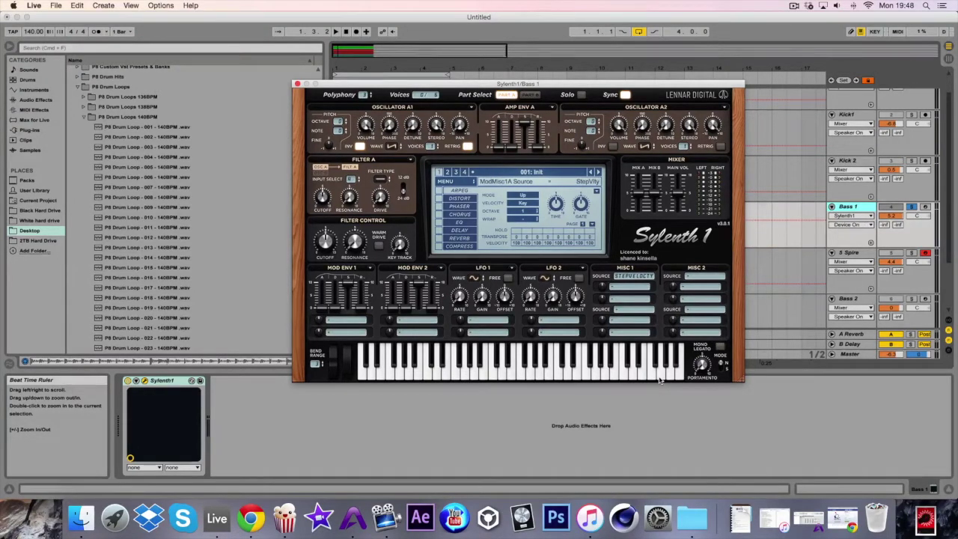
pyautogui.click(629, 287)
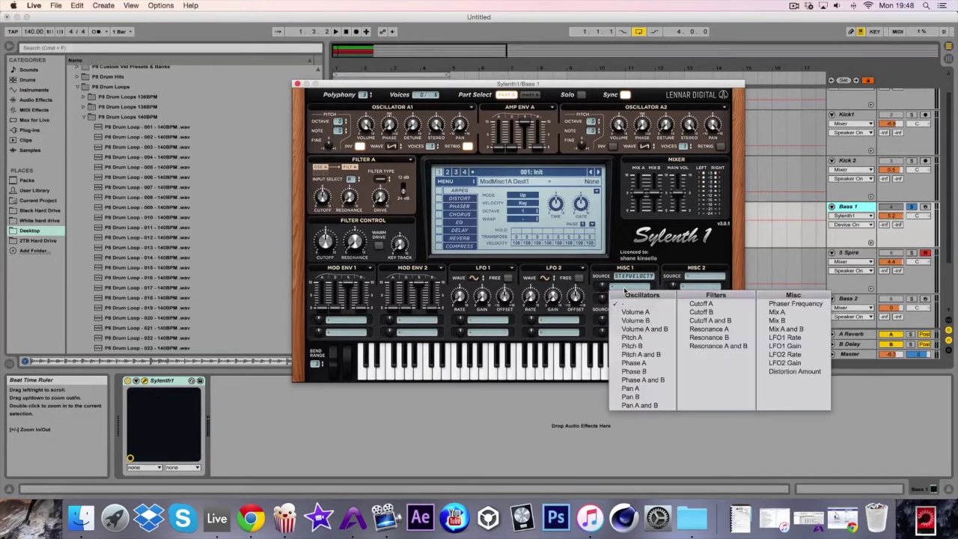
pyautogui.click(632, 315)
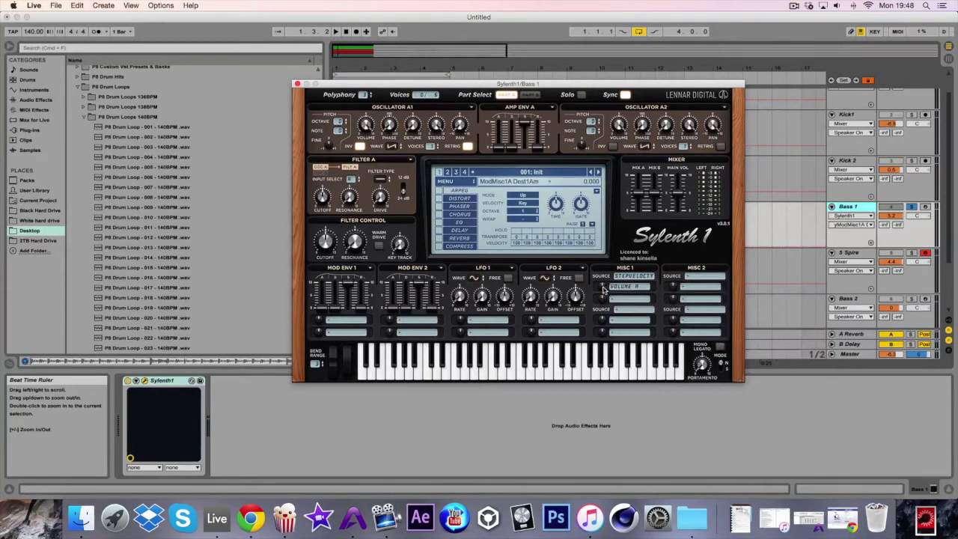
pyautogui.moveTo(603, 288); pyautogui.dragTo(607, 215)
# - Route Velocity to Volume A in the first Misc 2 modulation slot with a negative amount
pyautogui.click(705, 279)
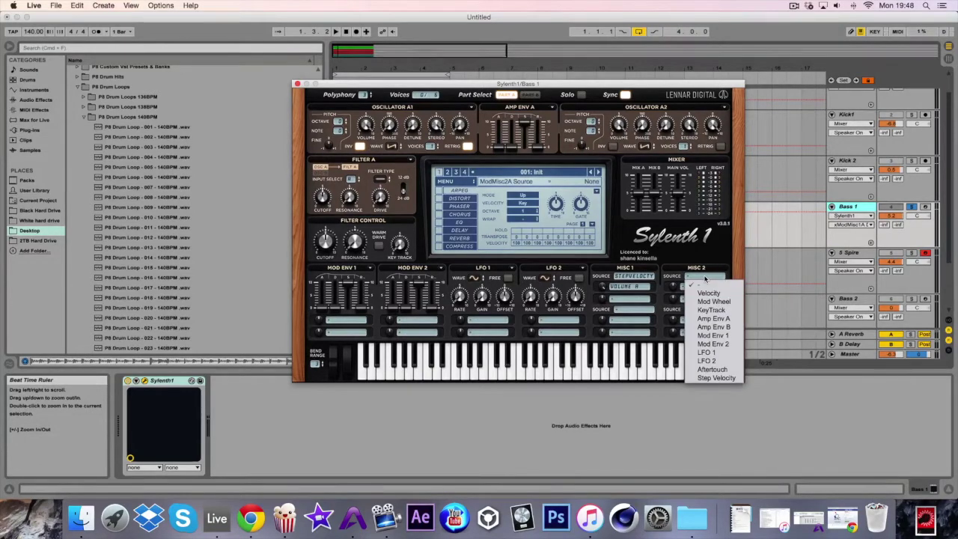
pyautogui.click(708, 292)
pyautogui.click(703, 287)
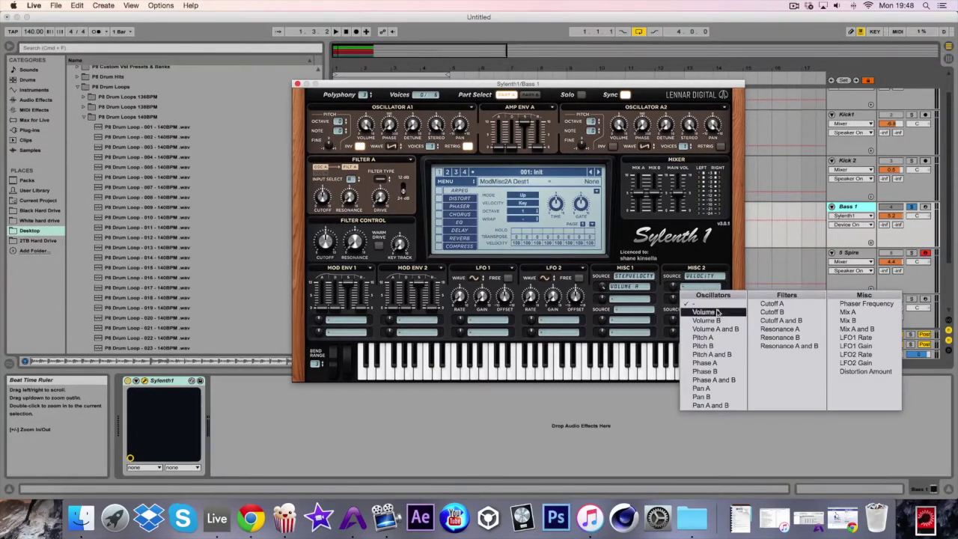
pyautogui.click(718, 312)
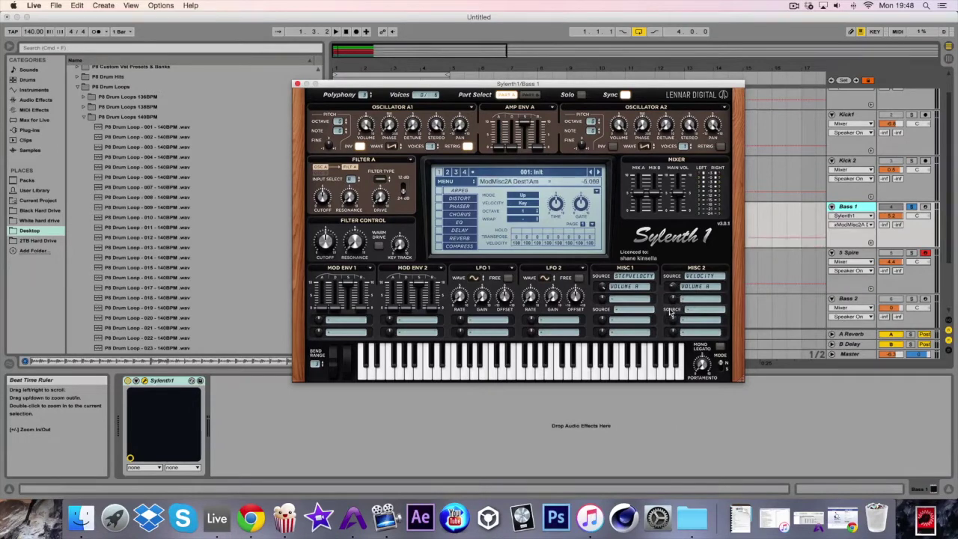
# - Play the bass loop to audition the sound and turn oscillator A1's volume down to 0
pyautogui.press('space')
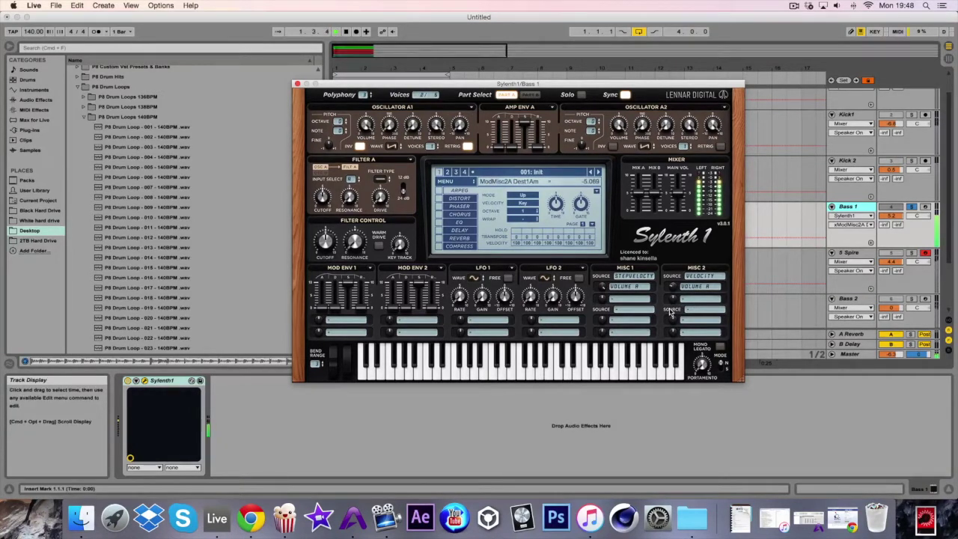
pyautogui.press('space')
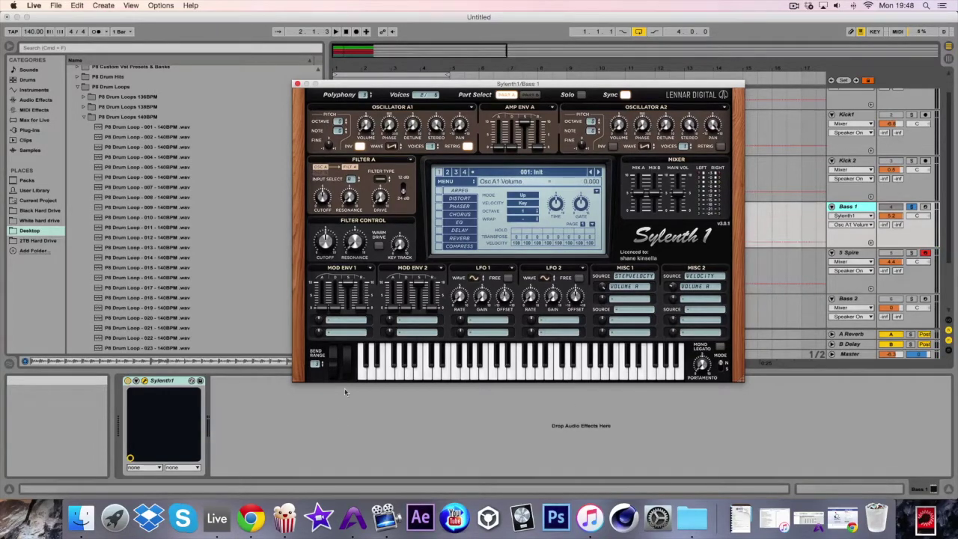
pyautogui.press('space')
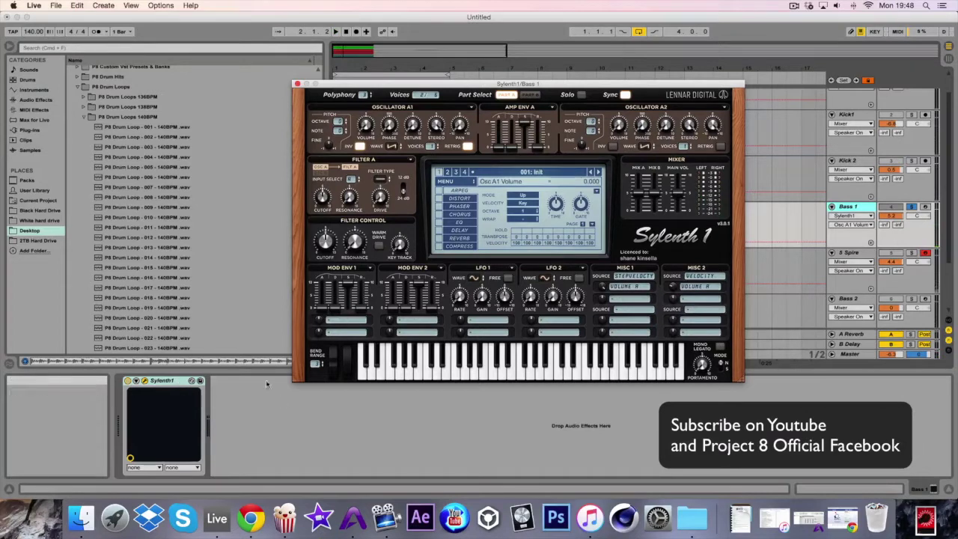
# - Enable the arpeggiator with a wrap of 4 and lower the first step's velocity to 20
pyautogui.click(439, 191)
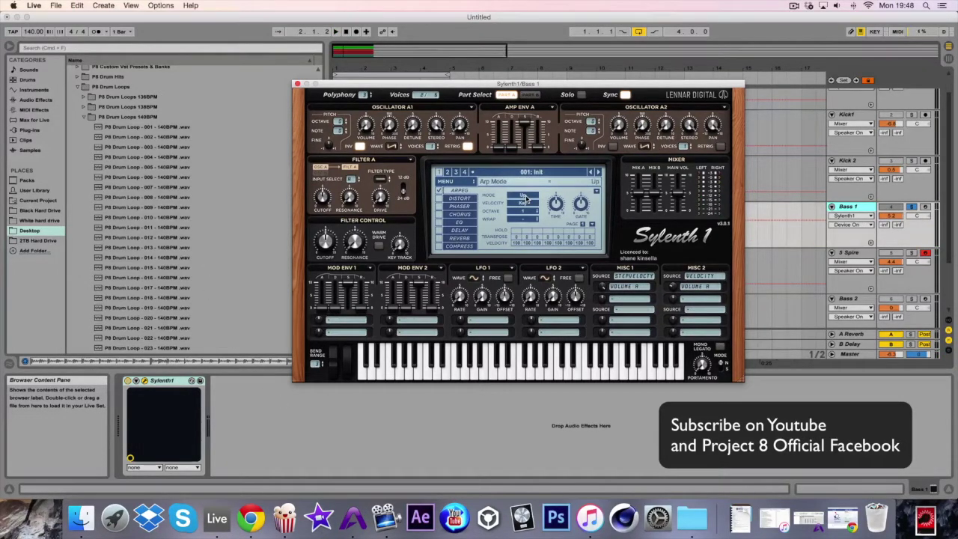
pyautogui.click(530, 219)
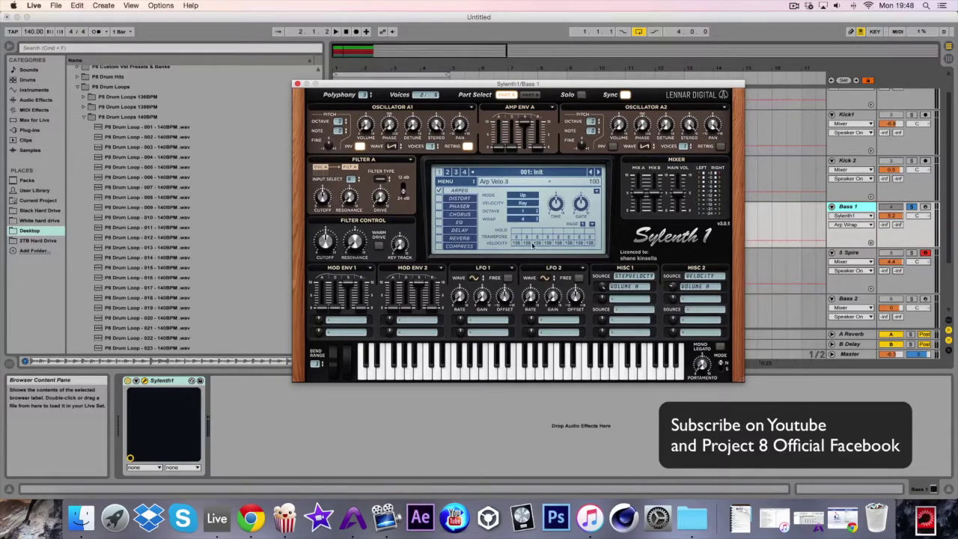
pyautogui.moveTo(519, 244); pyautogui.dragTo(509, 383)
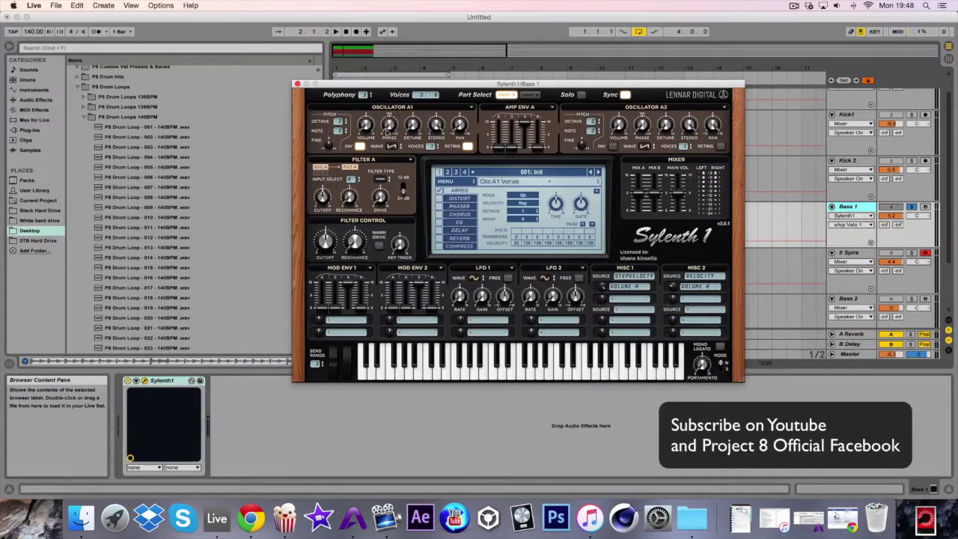
# - Set Filter A to Lowpass, raise its drive to about 2.26, and play the loop
pyautogui.click(381, 179)
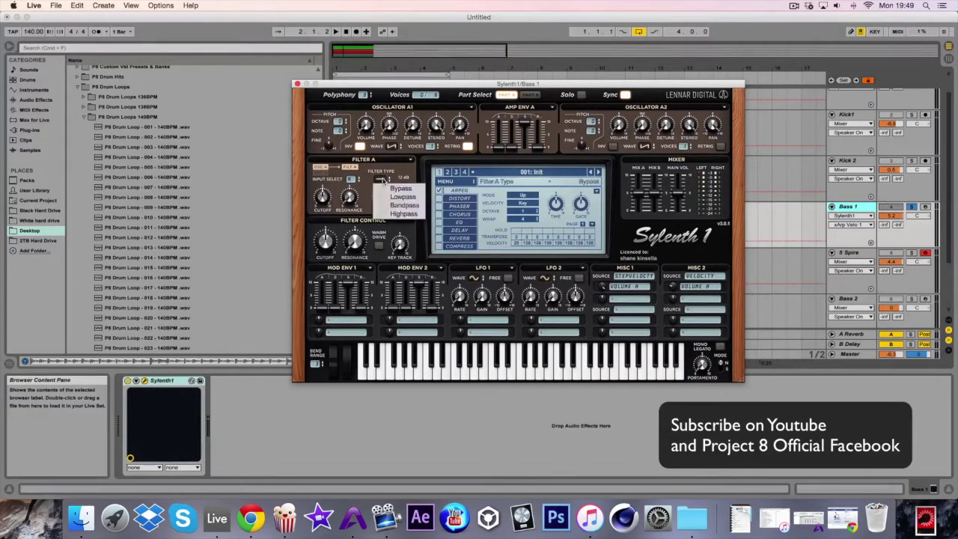
pyautogui.click(397, 196)
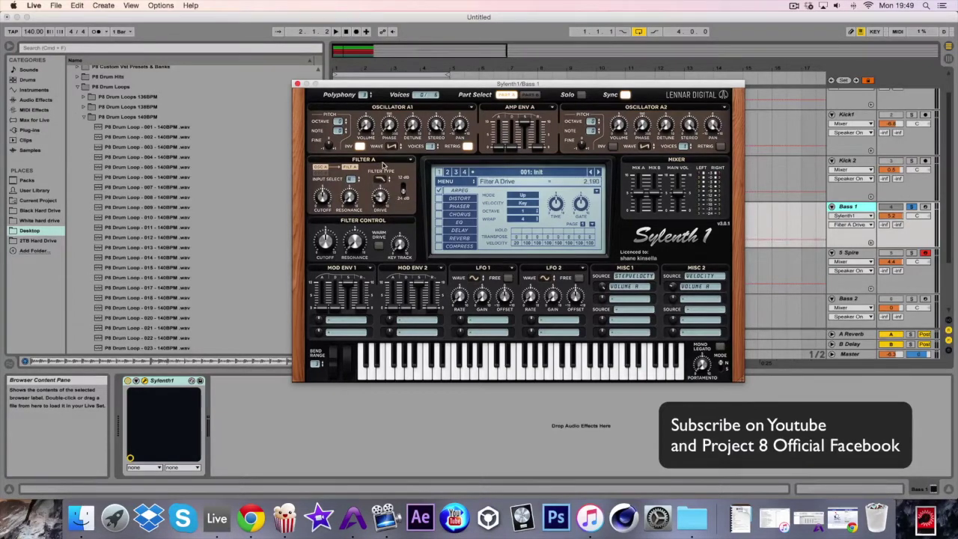
pyautogui.press('space')
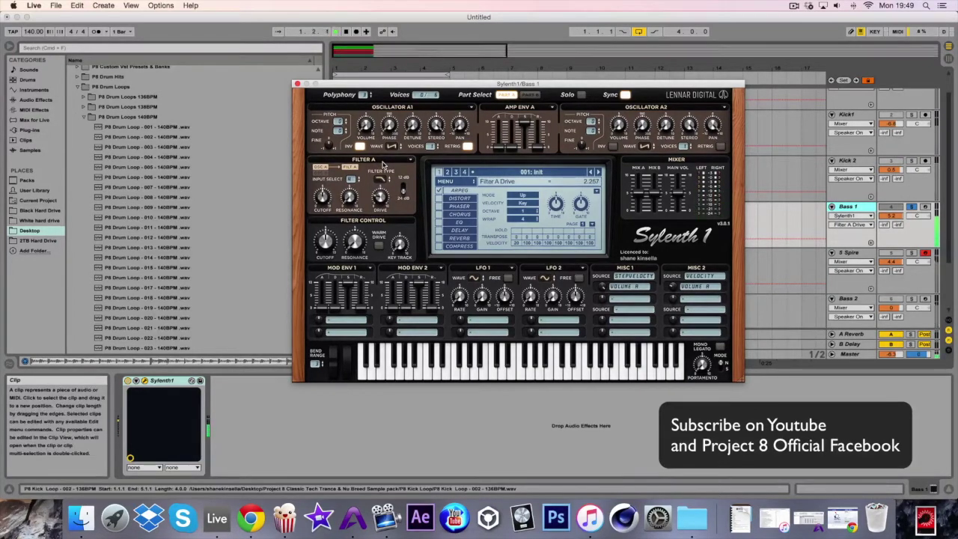
# - Assign Mod Env 1 to Cutoff A and lower the envelope's sustain to 0
pyautogui.click(345, 324)
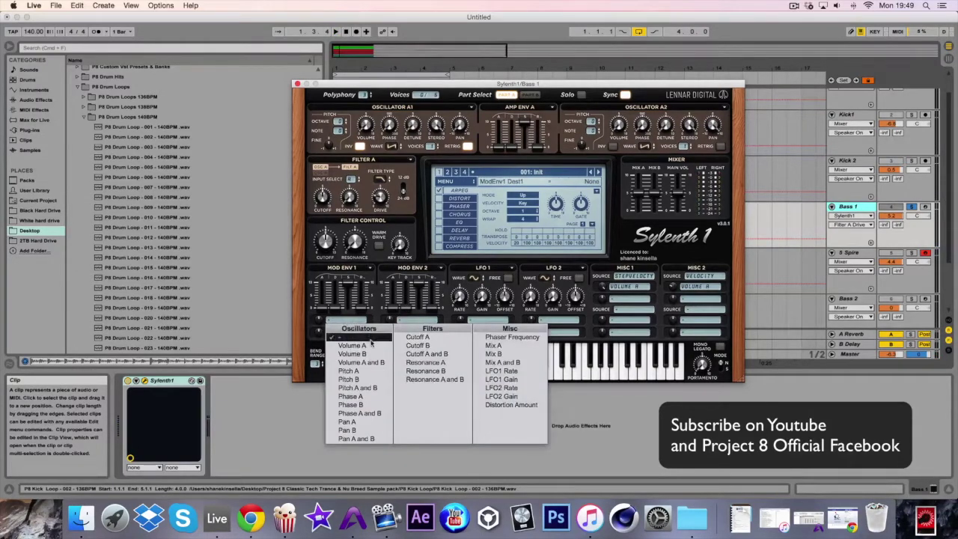
pyautogui.click(433, 338)
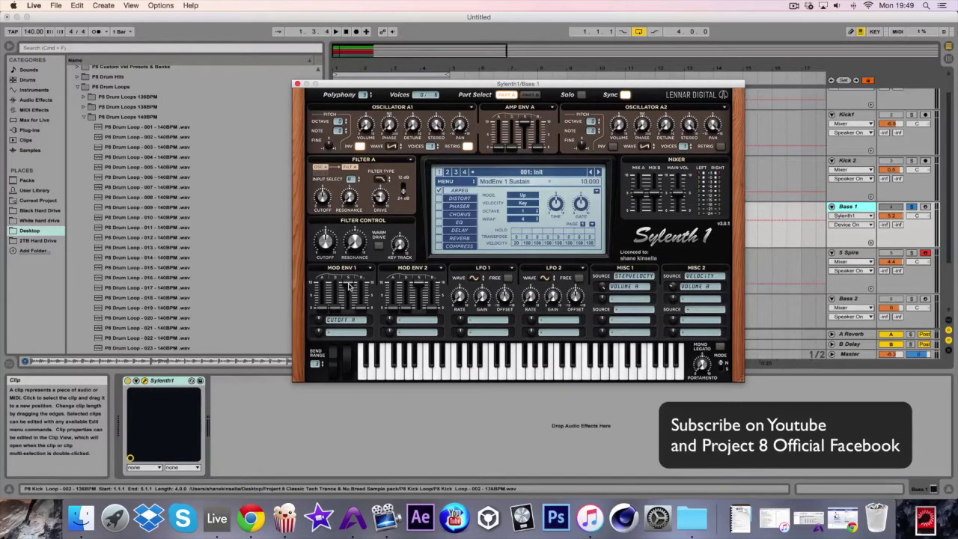
pyautogui.moveTo(348, 287); pyautogui.dragTo(332, 396)
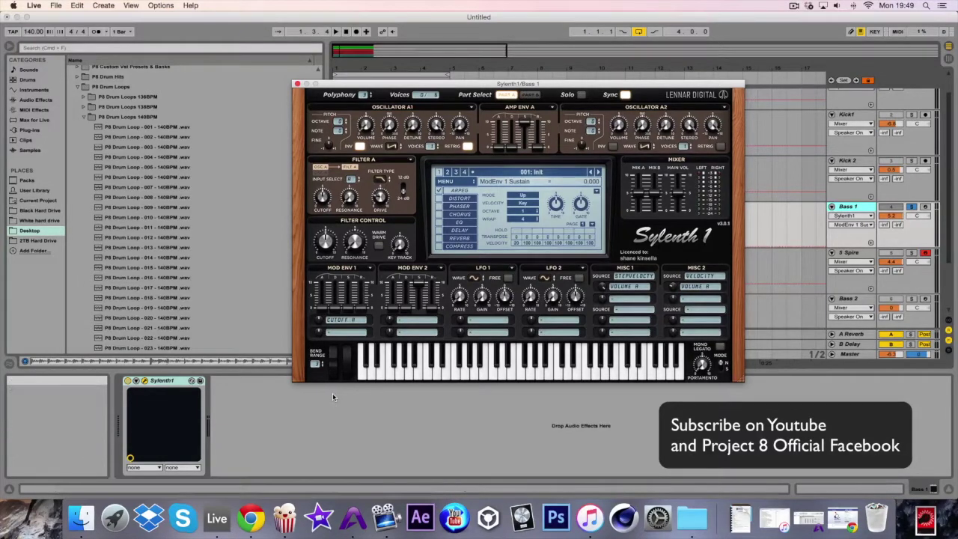
# - Raise Mod Env 1's decay, keep its attack at 0, and set the Cutoff A modulation amount to about 7.15
pyautogui.moveTo(335, 309); pyautogui.dragTo(336, 279)
pyautogui.click(324, 309)
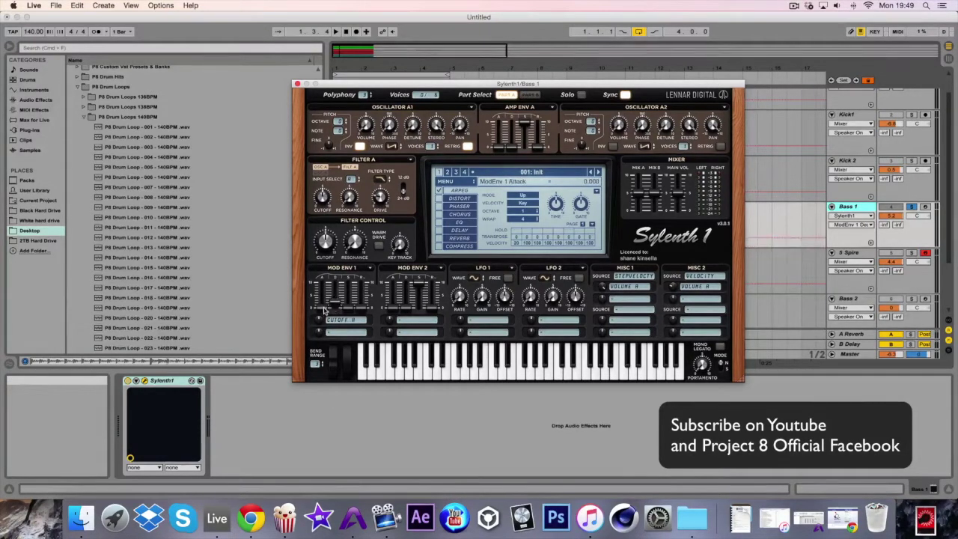
pyautogui.moveTo(334, 302); pyautogui.dragTo(328, 275)
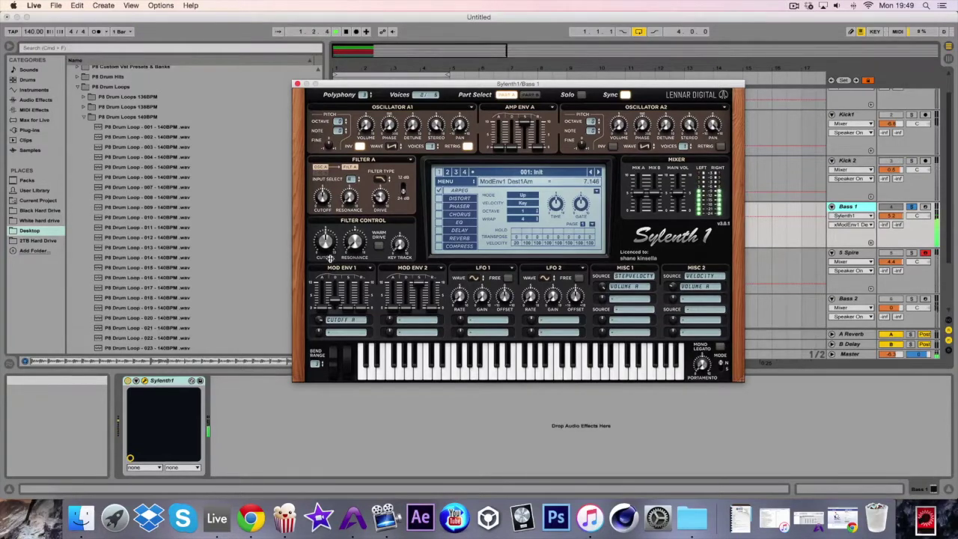
# - Adjust Filter A's drive and raise Mod Env 1's release
pyautogui.click(382, 196)
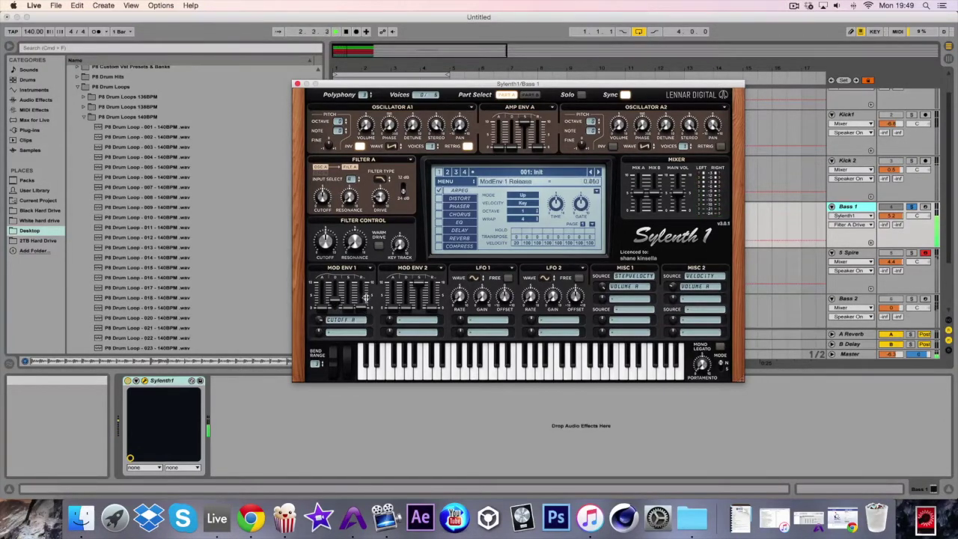
pyautogui.moveTo(361, 305); pyautogui.dragTo(374, 275)
# - Lower Amp Env A's sustain, and raise its decay and release
pyautogui.click(526, 123)
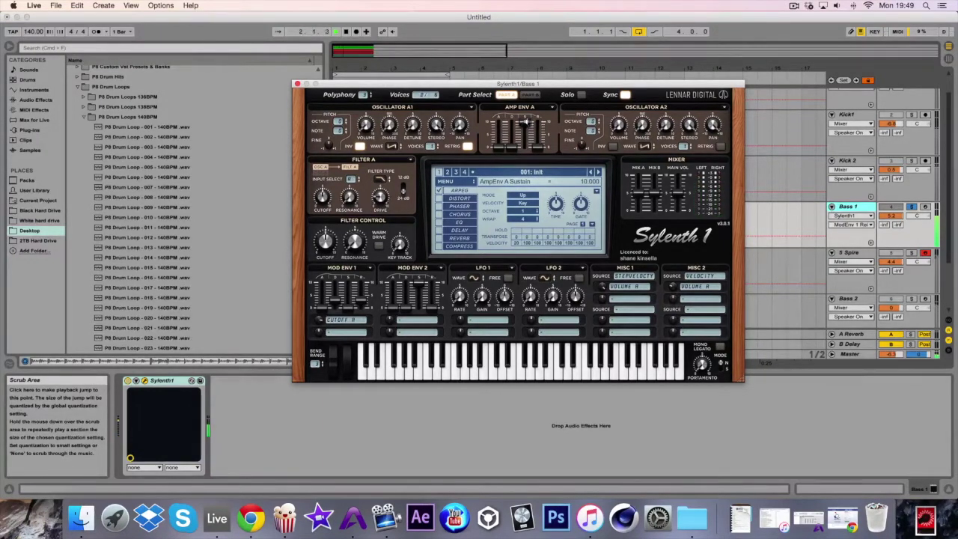
pyautogui.moveTo(525, 124); pyautogui.dragTo(526, 148)
pyautogui.click(515, 147)
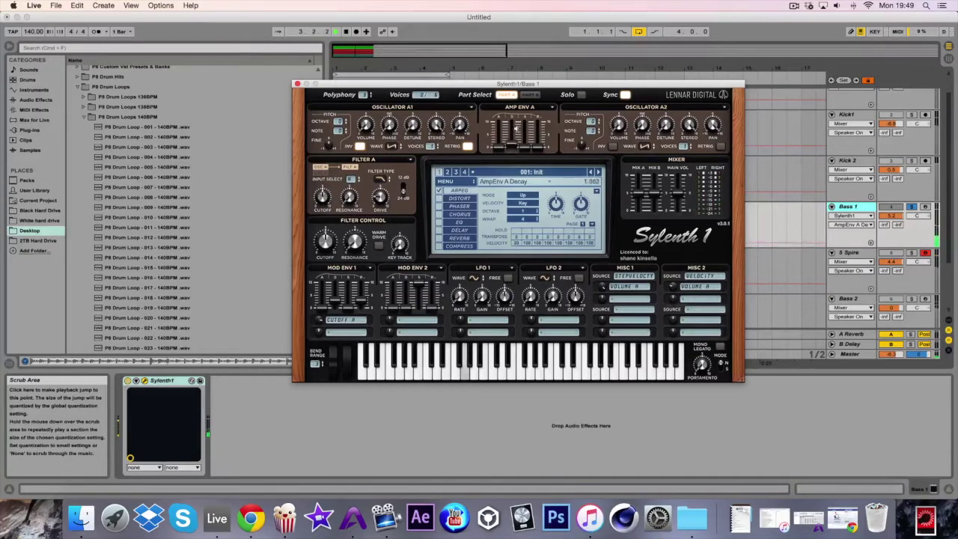
pyautogui.click(540, 146)
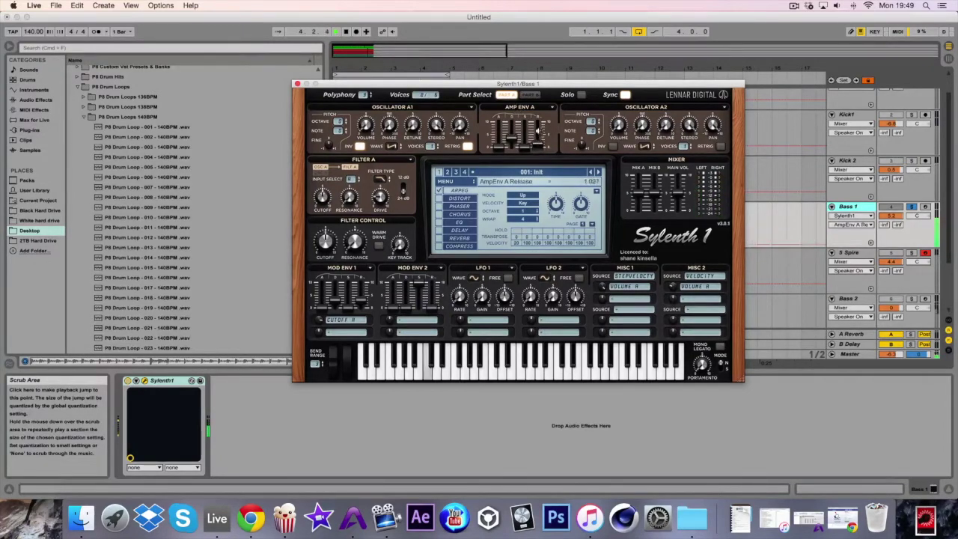
# - Shorten the arrangement loop to two bars, raise the arpeggiator gate to 99.38%, and play the loop
pyautogui.moveTo(503, 84); pyautogui.dragTo(468, 288)
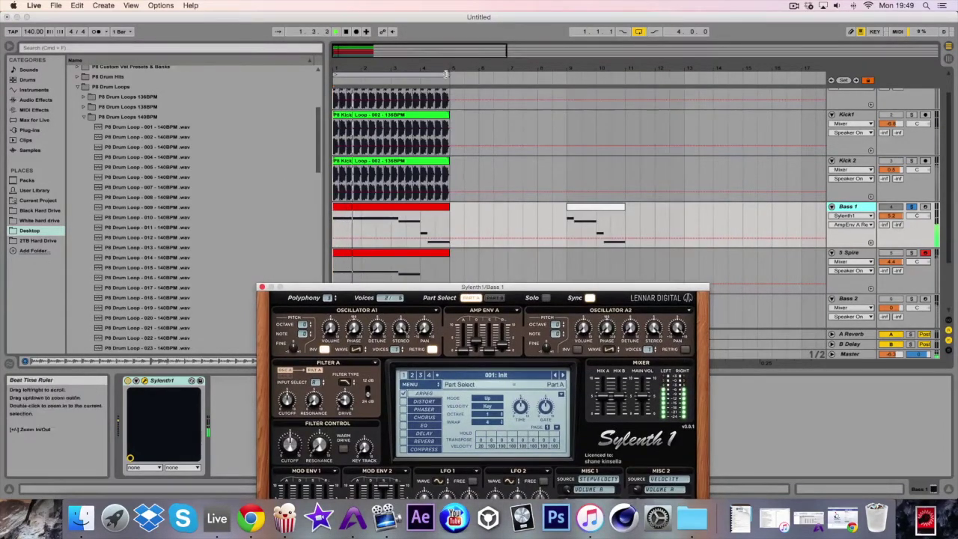
pyautogui.moveTo(449, 73); pyautogui.dragTo(392, 77)
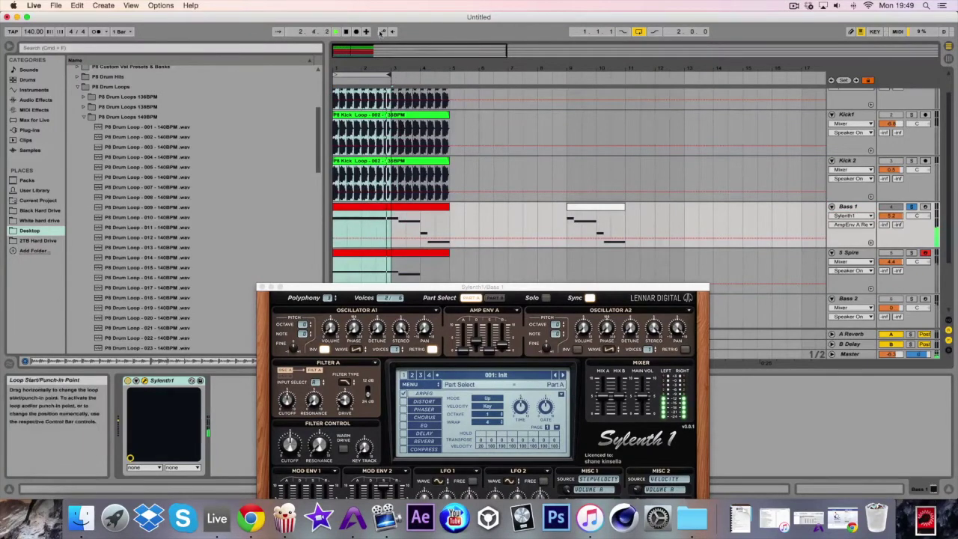
pyautogui.click(346, 31)
pyautogui.moveTo(479, 288); pyautogui.dragTo(509, 69)
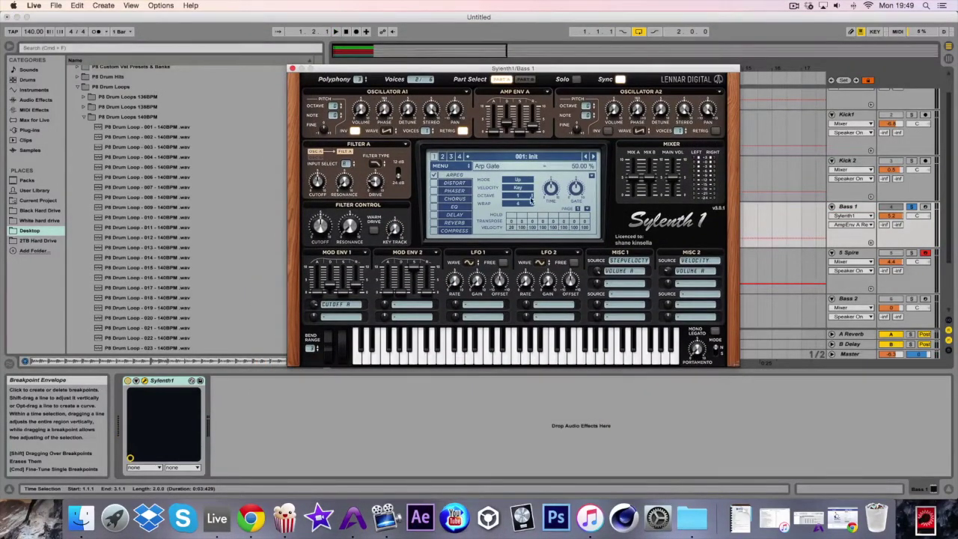
pyautogui.moveTo(558, 193); pyautogui.dragTo(571, 112)
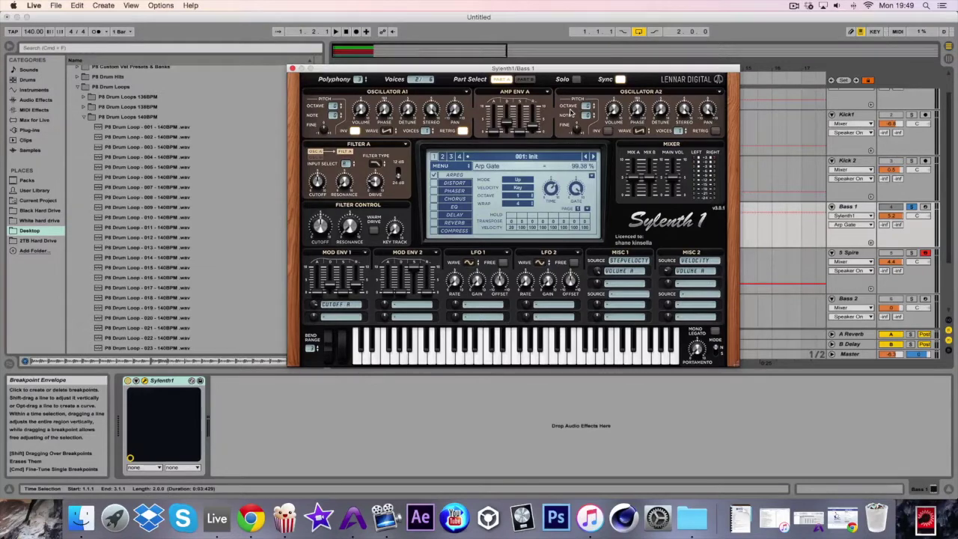
pyautogui.press('space')
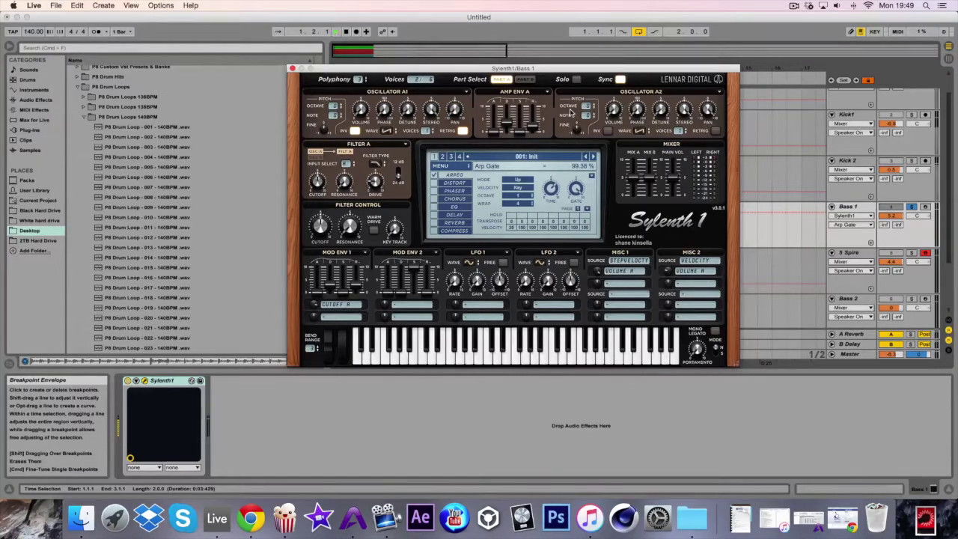
# - Lower the octaves of Oscillator A1 and Oscillator A2, and reduce the Filter Control cutoff
pyautogui.click(532, 127)
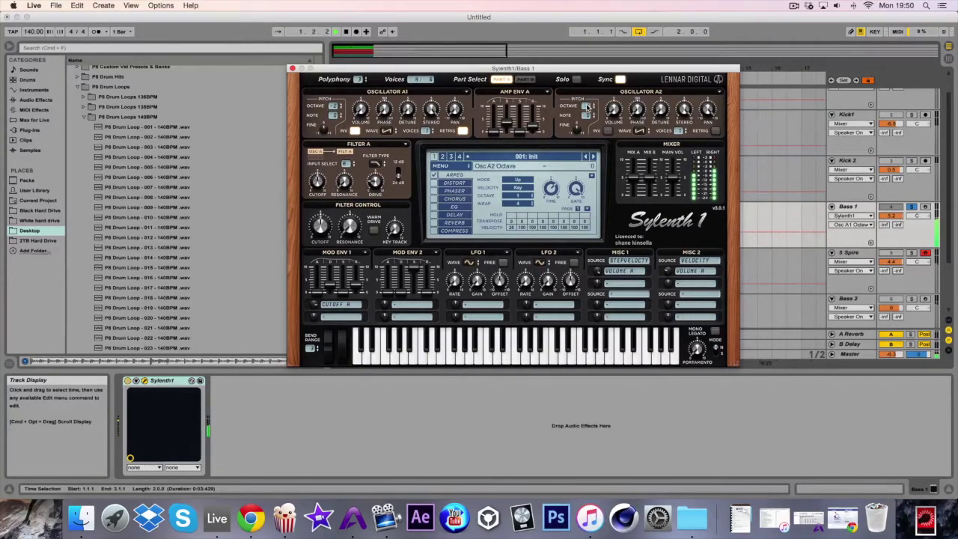
pyautogui.click(588, 107)
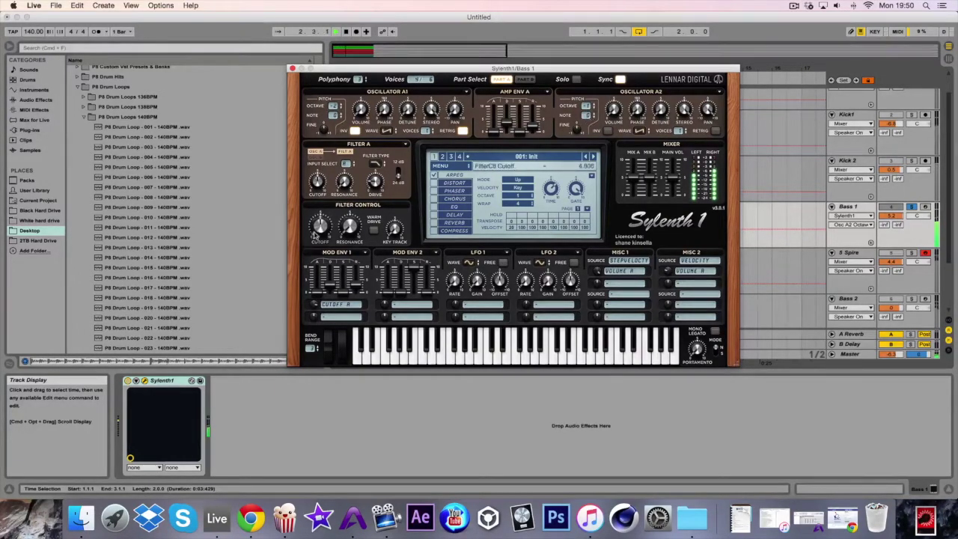
pyautogui.moveTo(315, 234); pyautogui.dragTo(313, 262)
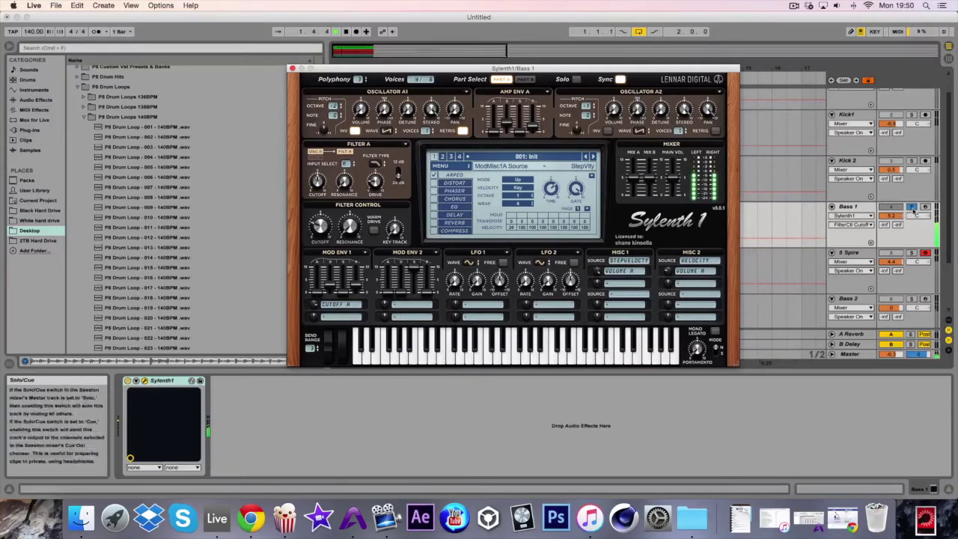
# - Unsolo the Bass 1 track and set the Kick 2 track volume to 0.7 dB
pyautogui.click(892, 169)
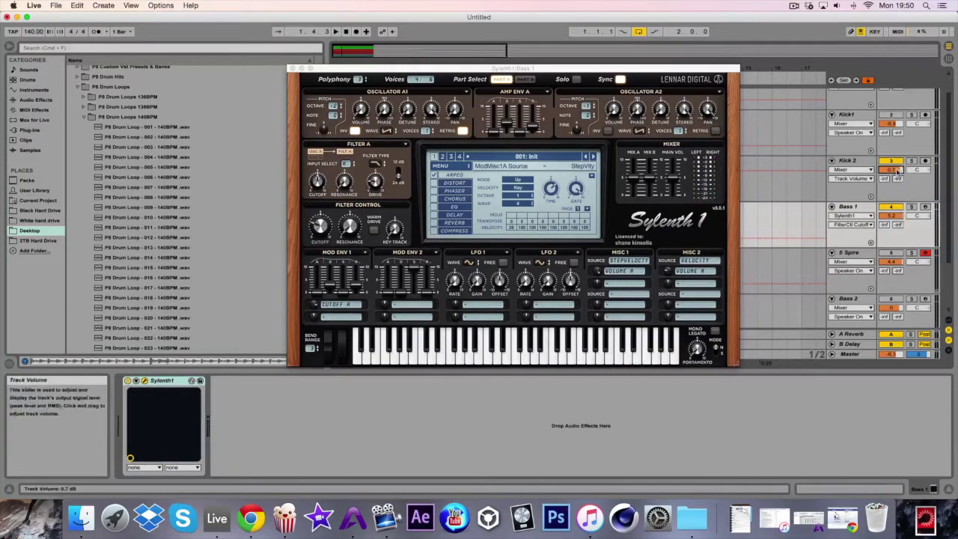
pyautogui.click(793, 170)
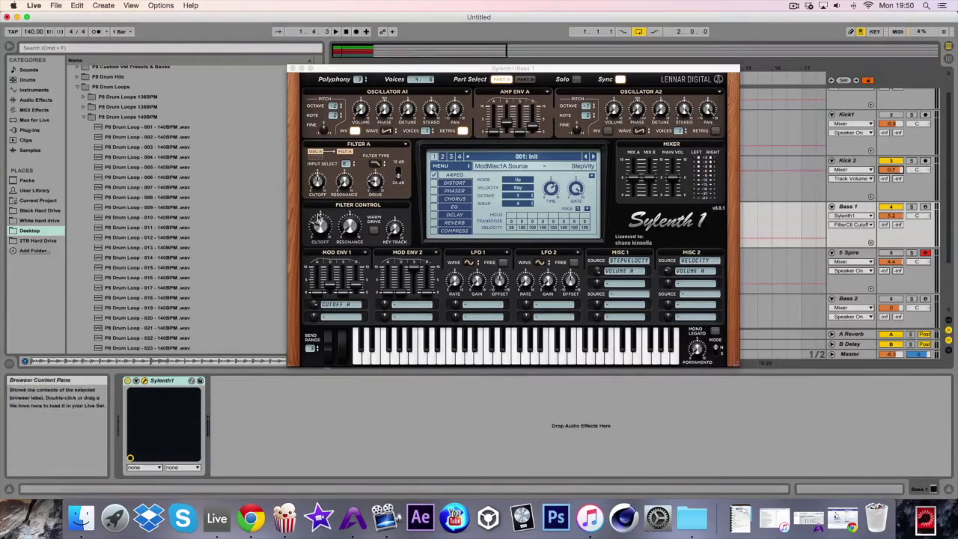
# - Play the bass with the kick, fine-tune the Filter Control cutoff, and set Mod Env 1's sustain to about 1.57
pyautogui.moveTo(402, 231); pyautogui.dragTo(404, 198)
pyautogui.press('space')
pyautogui.click(322, 232)
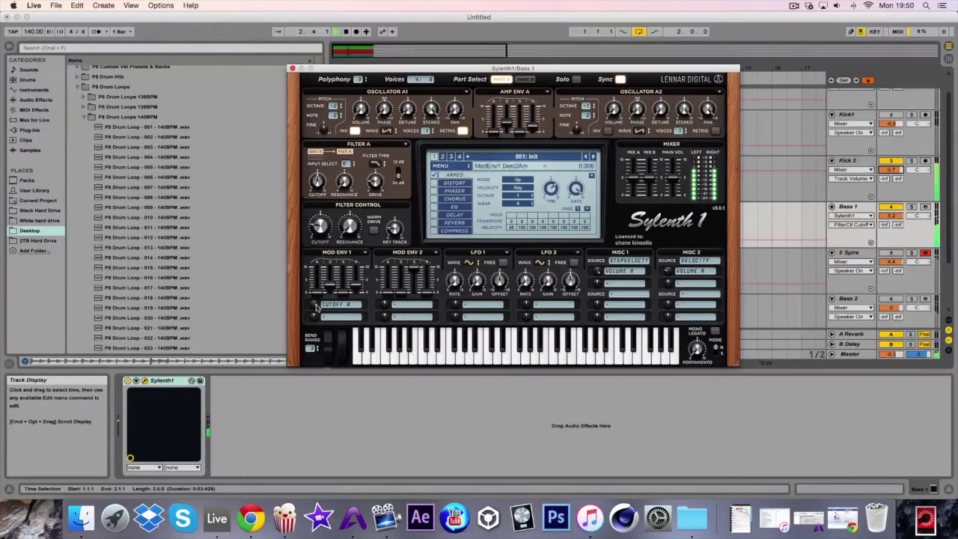
pyautogui.moveTo(335, 287)
pyautogui.mouseDown()
pyautogui.moveTo(354, 289)
pyautogui.moveTo(345, 274)
pyautogui.mouseUp()
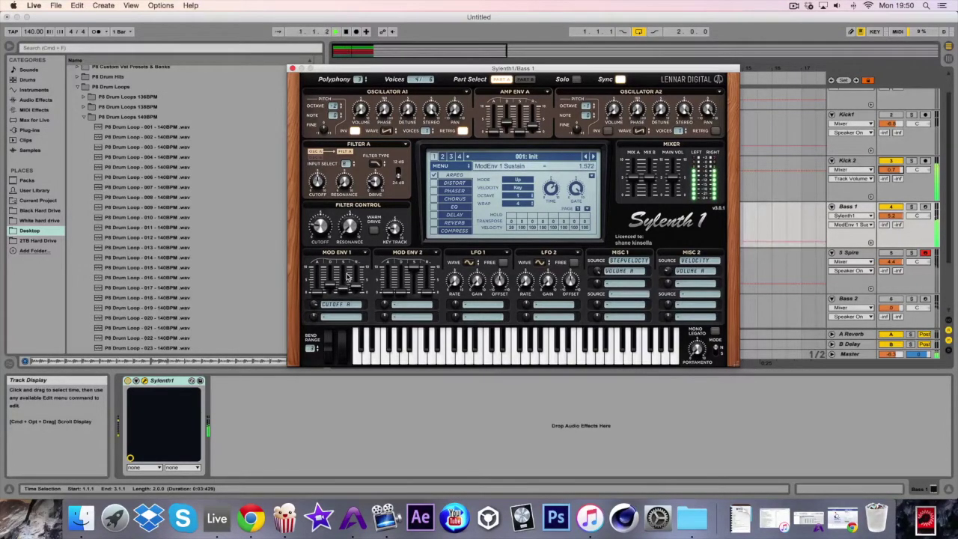
# - Extend the arrangement loop to four bars, adjust Amp Env A's decay, and stop playback
pyautogui.moveTo(457, 67); pyautogui.dragTo(446, 173)
pyautogui.moveTo(391, 77); pyautogui.dragTo(449, 76)
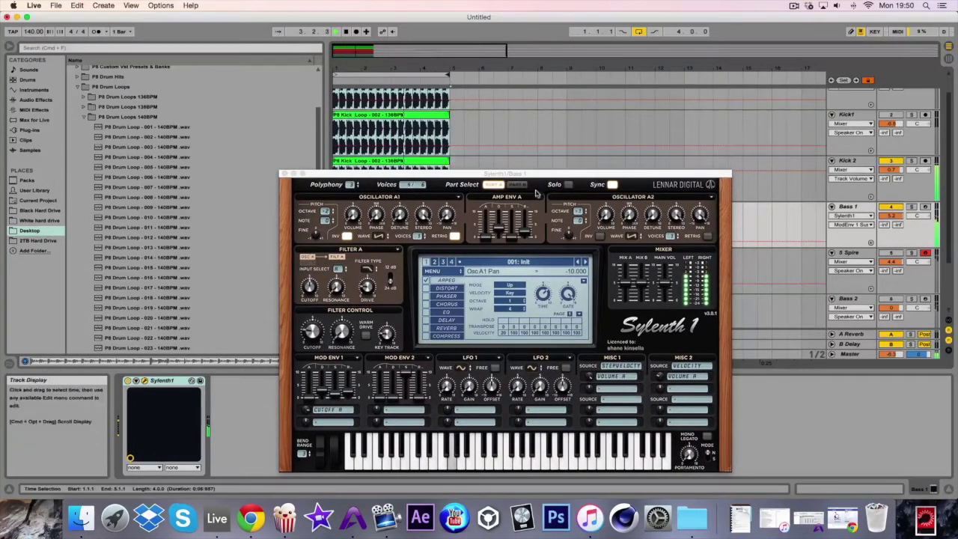
pyautogui.moveTo(524, 225); pyautogui.dragTo(502, 216)
pyautogui.moveTo(420, 227); pyautogui.dragTo(416, 221)
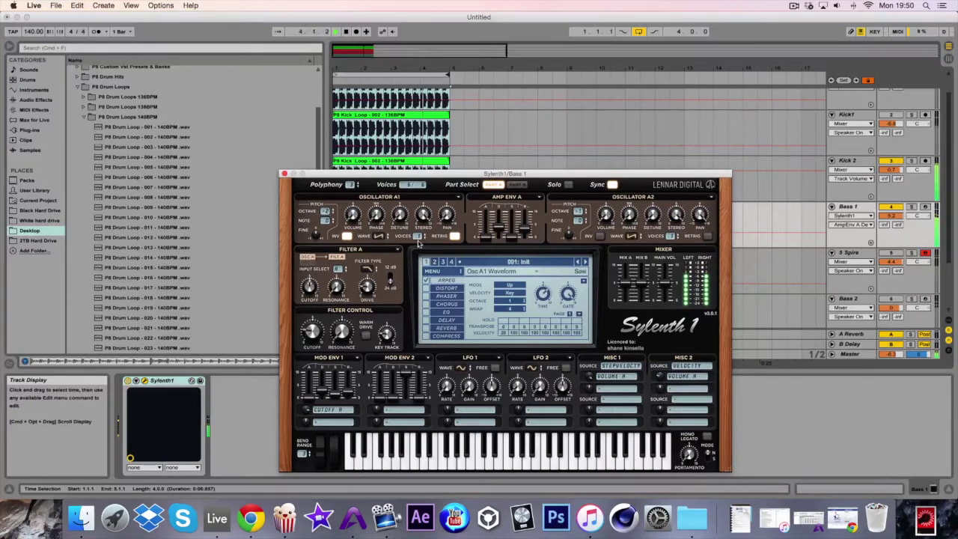
pyautogui.press('space')
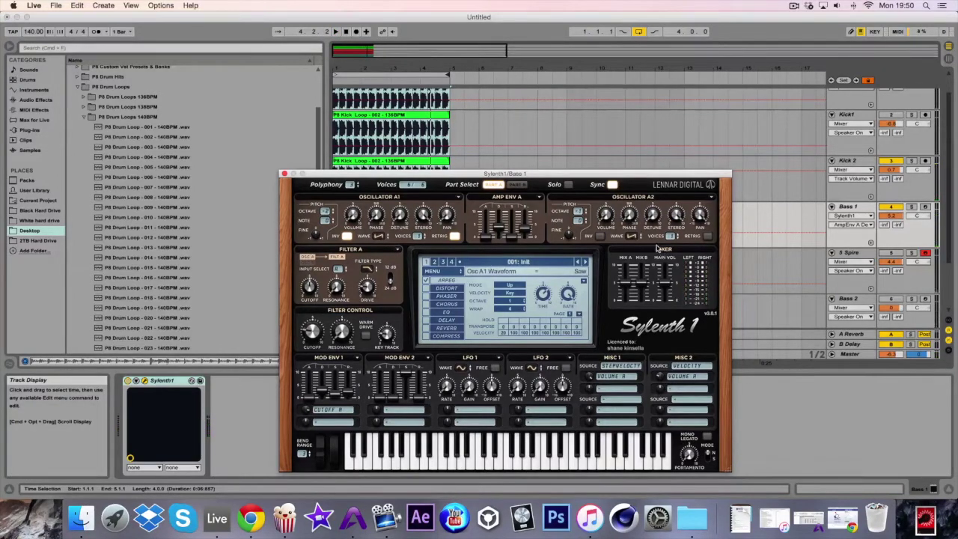
# - Try the Quarter Pulse and Half Pulse waveforms on Oscillator A2, and test its octave at -3
pyautogui.click(633, 237)
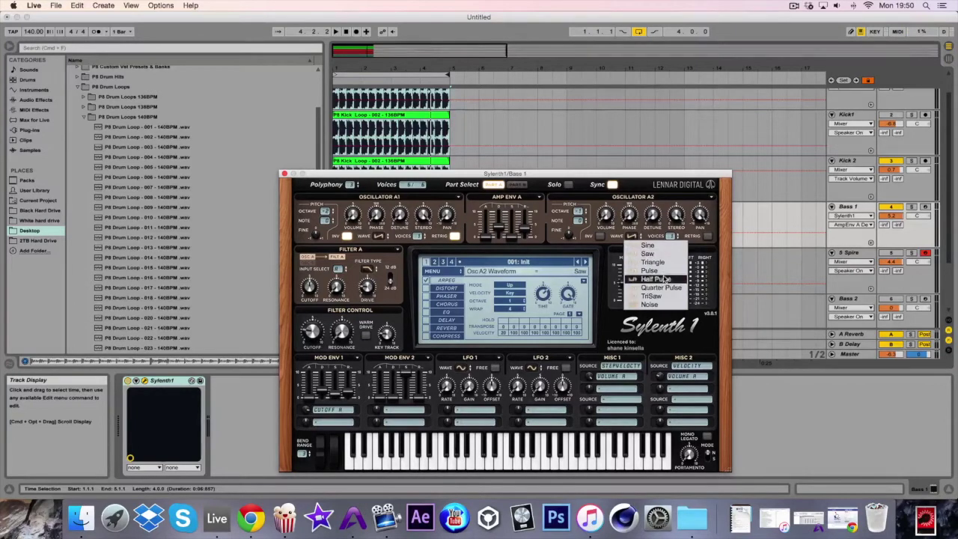
pyautogui.click(661, 291)
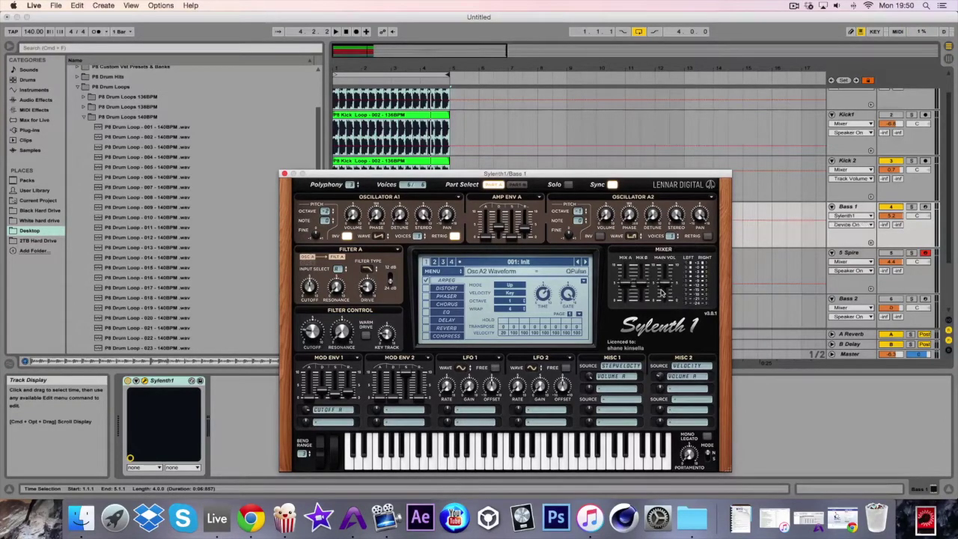
pyautogui.click(633, 236)
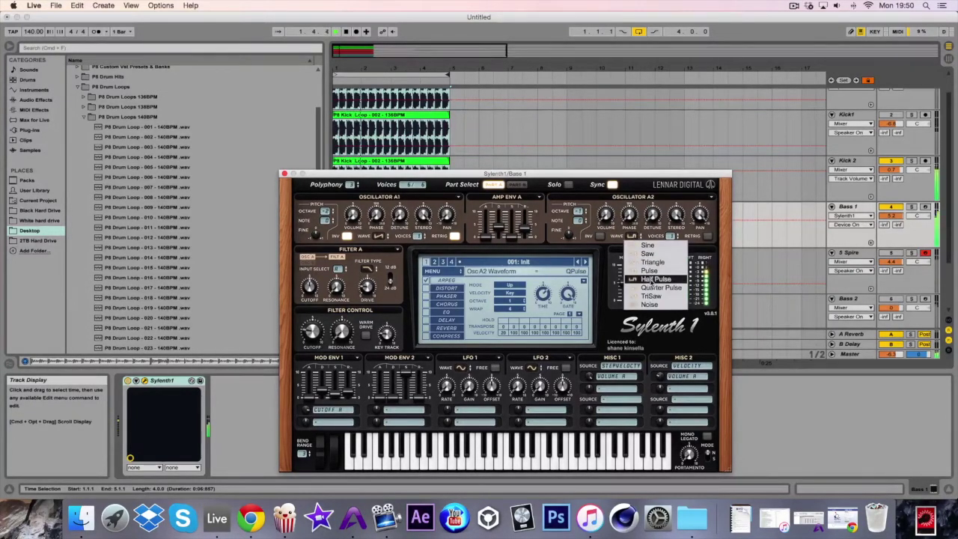
pyautogui.click(652, 280)
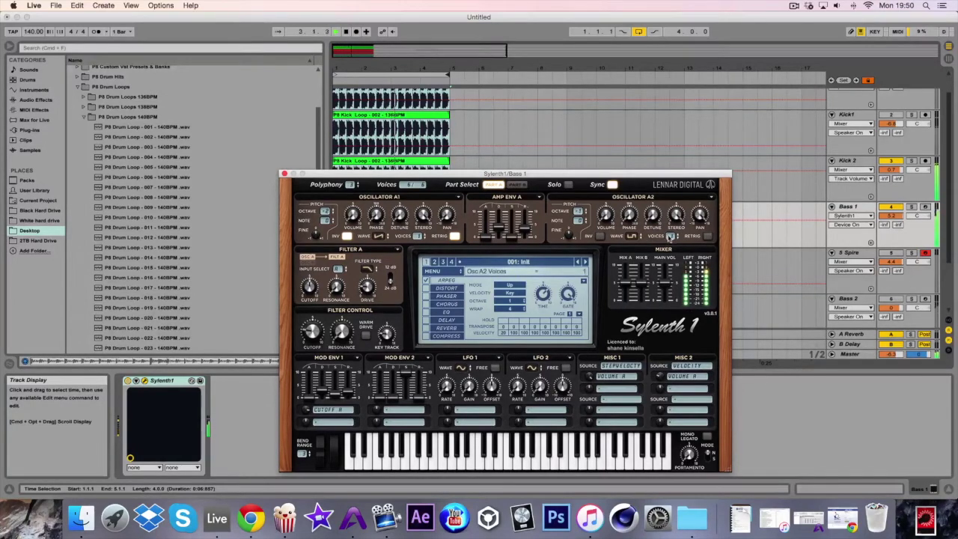
pyautogui.click(580, 219)
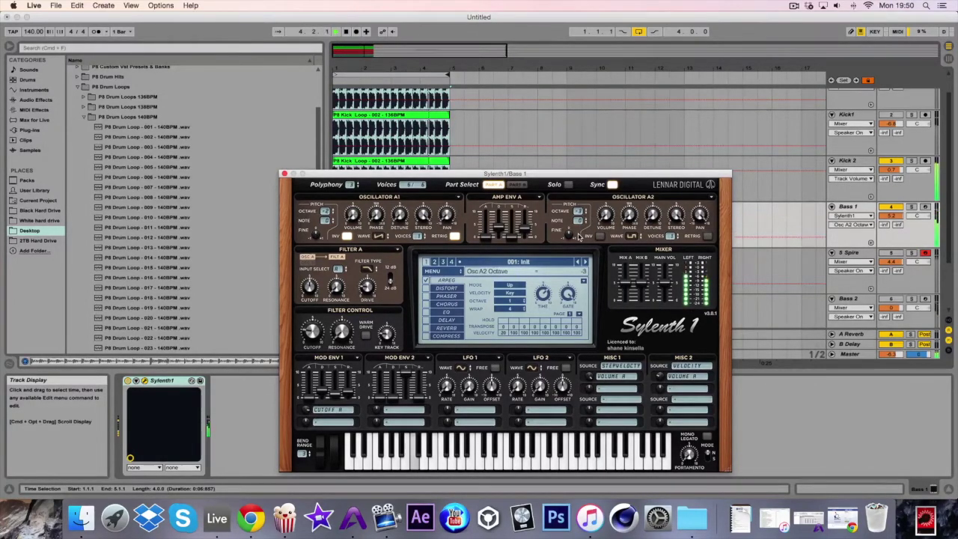
pyautogui.click(579, 221)
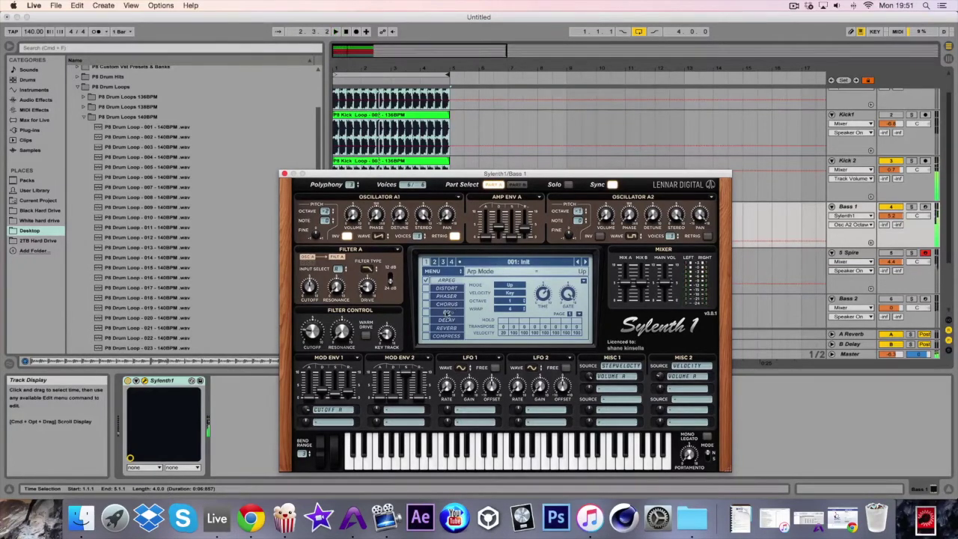
# - Enable the EQ, raise its treble to about 8.46 dB, set the bass frequency to about 247 Hz, and boost the bass
pyautogui.click(427, 312)
pyautogui.click(446, 313)
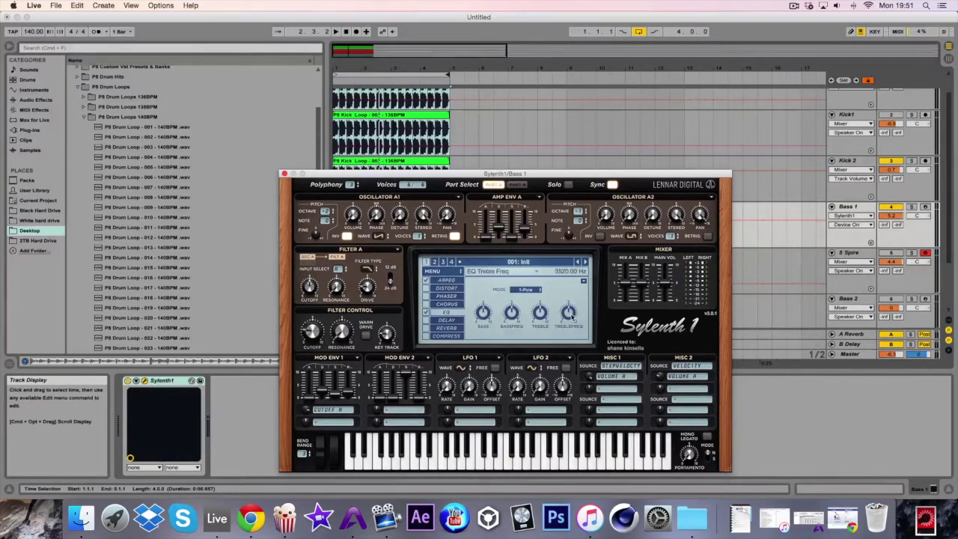
pyautogui.press('space')
pyautogui.moveTo(572, 317); pyautogui.dragTo(543, 320)
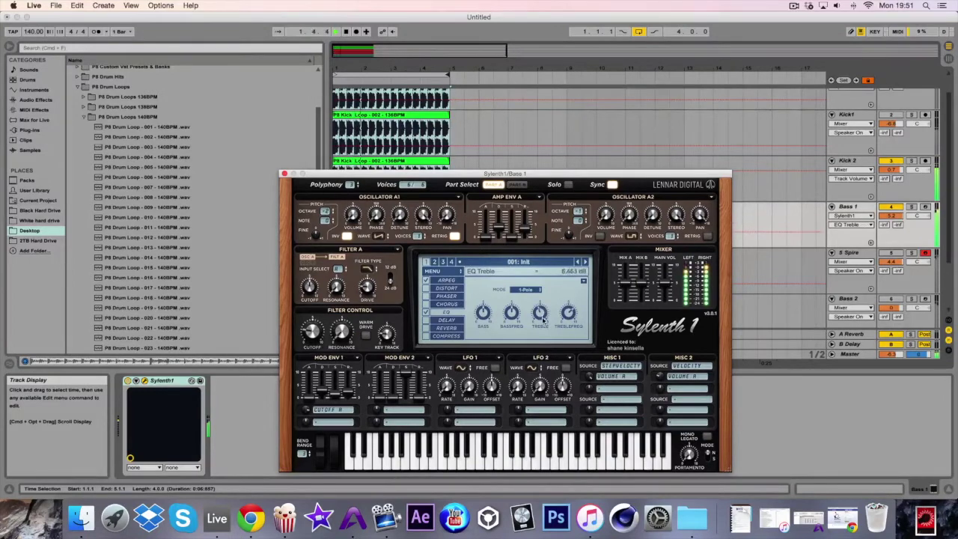
pyautogui.click(511, 313)
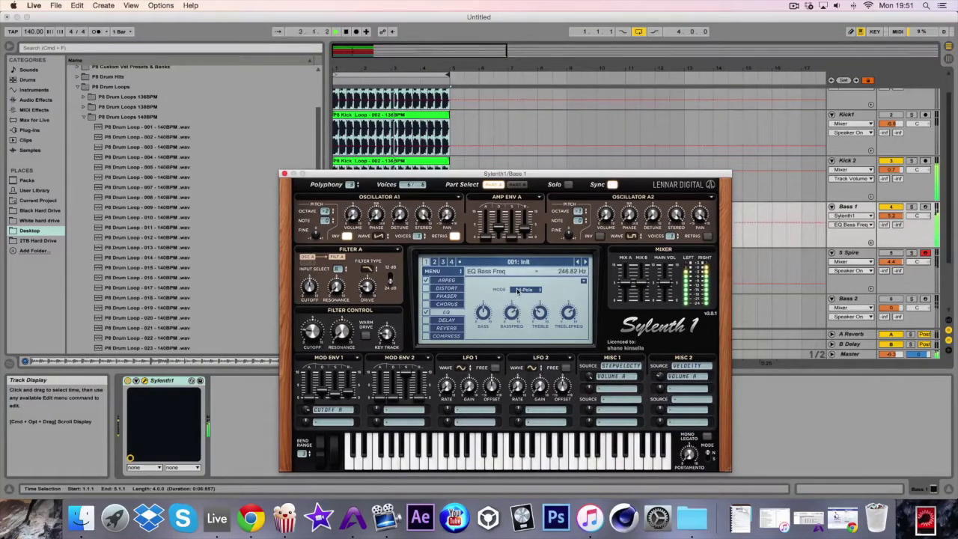
pyautogui.click(483, 313)
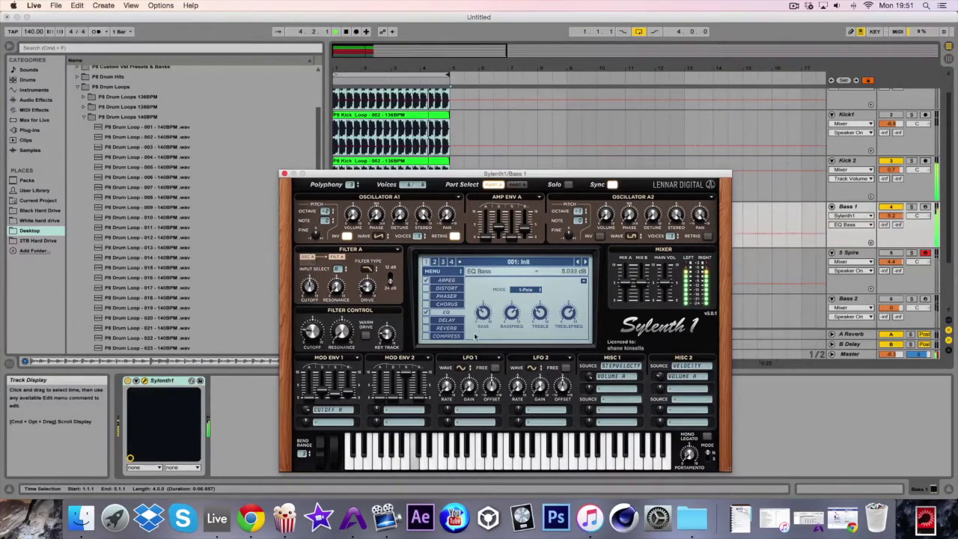
# - Set Oscillator A2's waveform to Saw, and compare Oscillator A1 with its inversion off and on
pyautogui.click(631, 236)
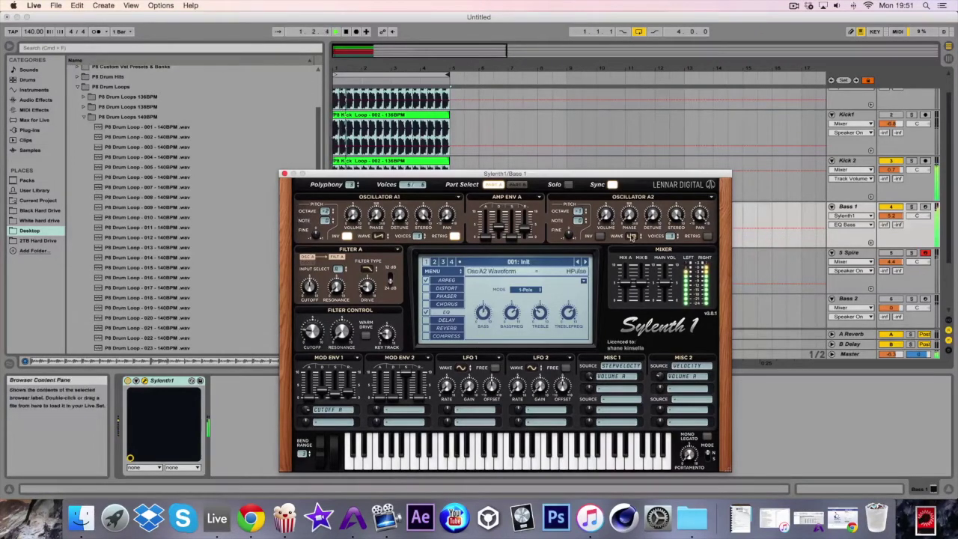
pyautogui.click(631, 237)
pyautogui.click(651, 258)
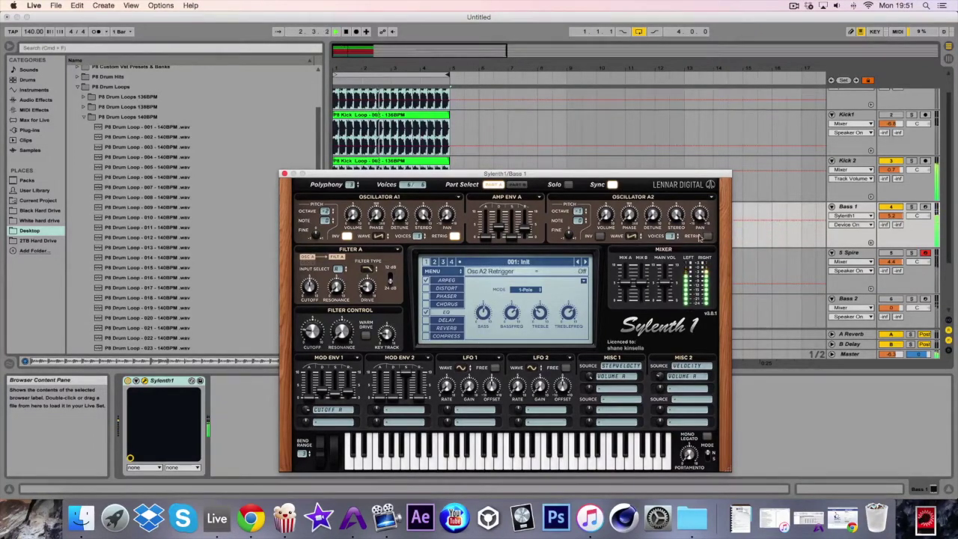
pyautogui.click(348, 236)
pyautogui.click(348, 236)
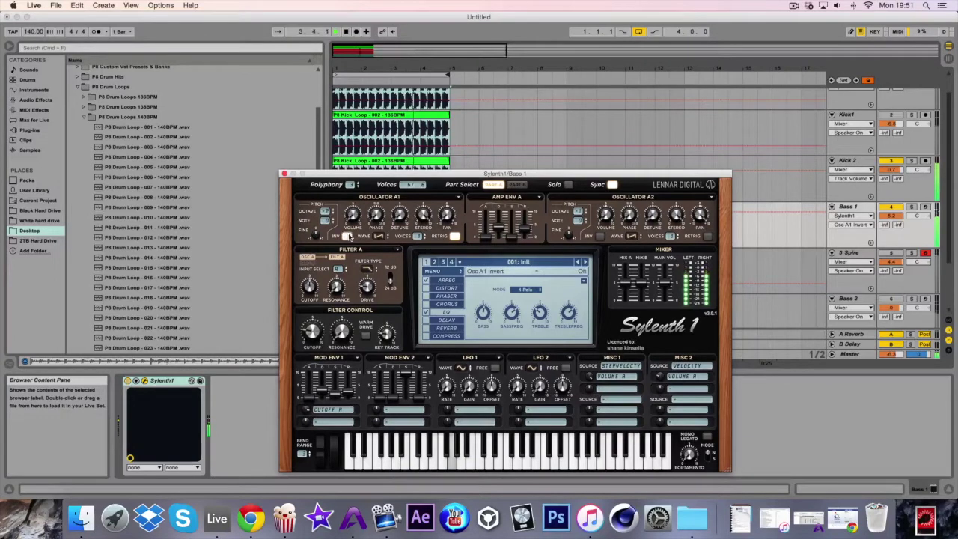
# - Fine-tune the Filter Control cutoff, check Mod Env 1's sustain and release, and stop playback
pyautogui.click(316, 330)
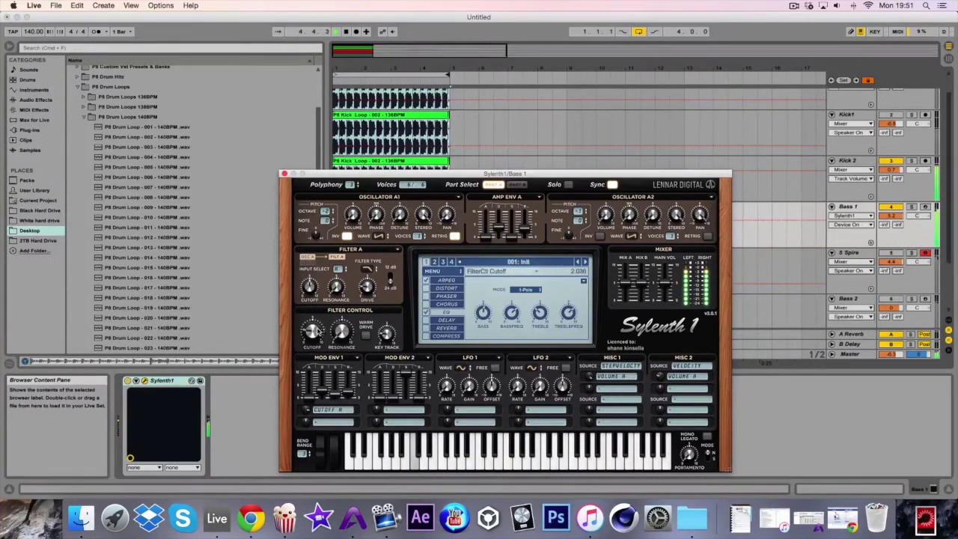
pyautogui.click(340, 386)
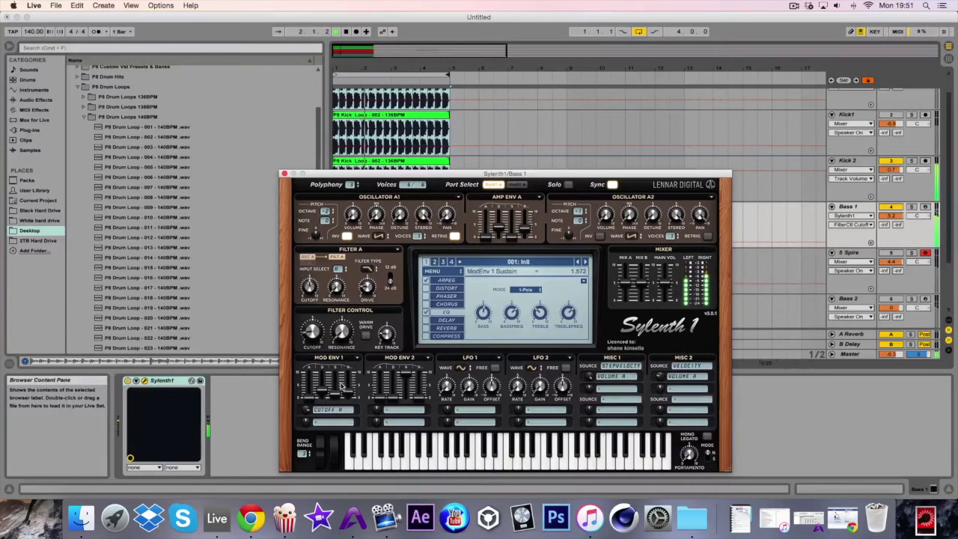
pyautogui.click(345, 384)
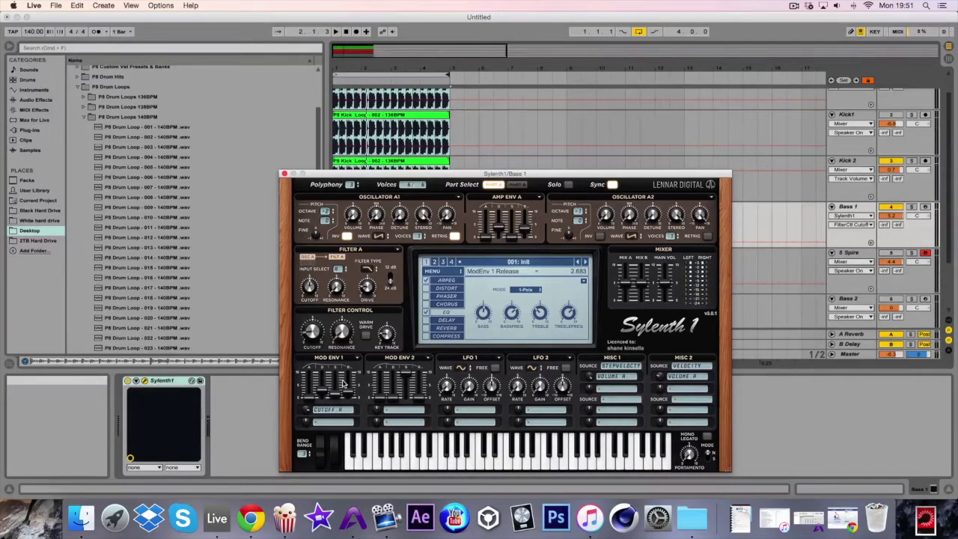
# - Close the Sylenth1 window, then activate and solo the S Spire track
pyautogui.click(309, 285)
pyautogui.click(284, 175)
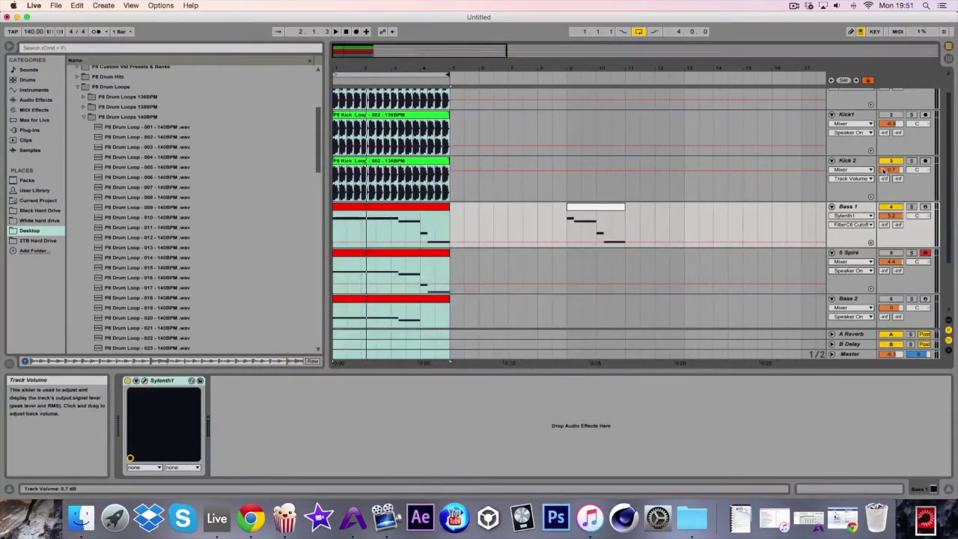
pyautogui.click(862, 207)
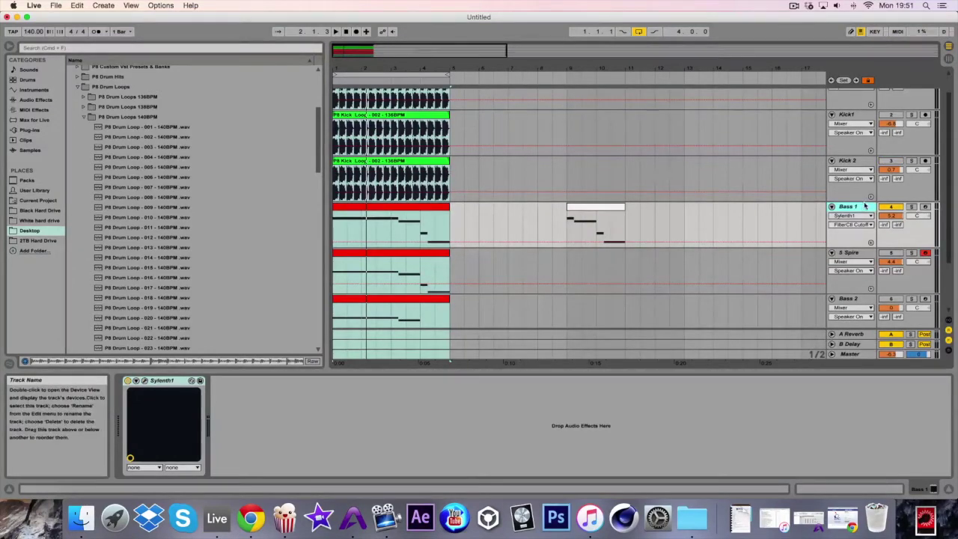
pyautogui.click(891, 253)
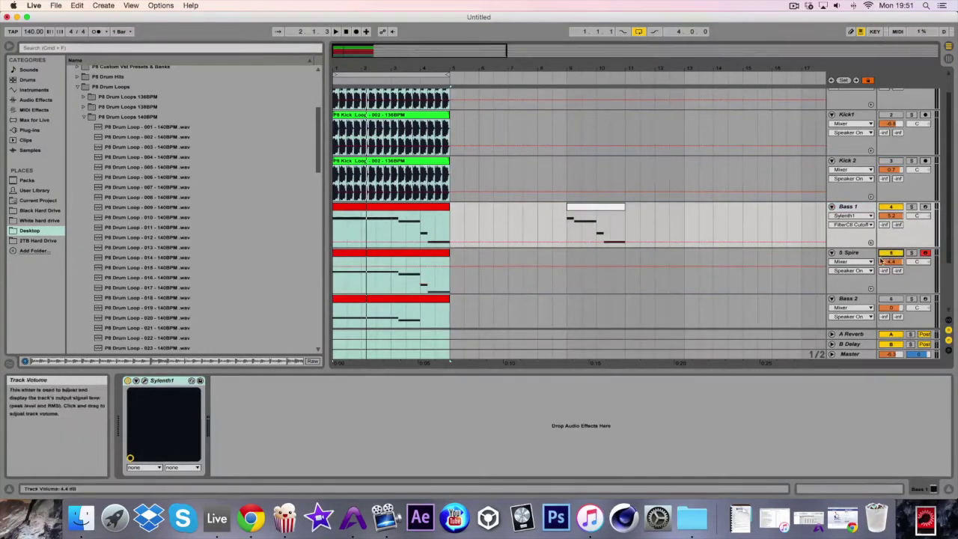
pyautogui.click(912, 253)
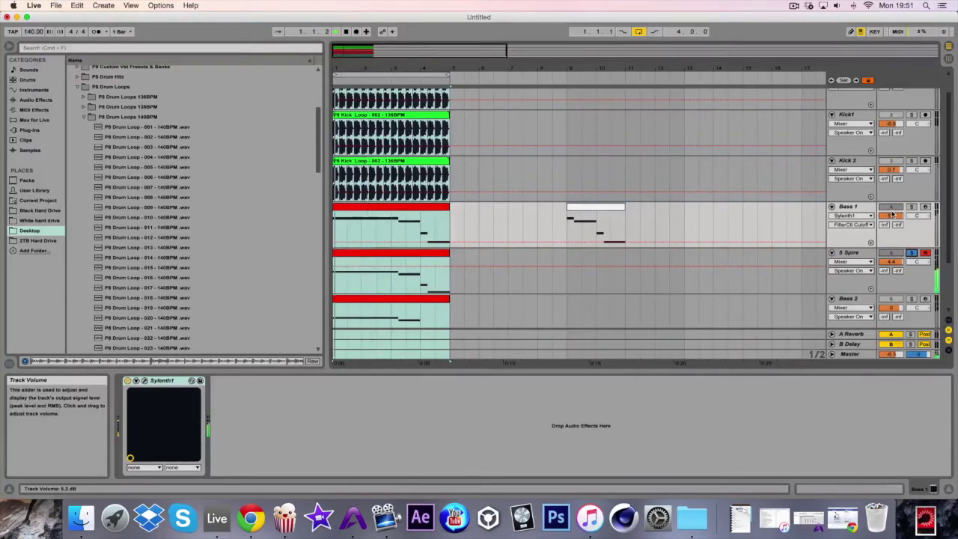
# - Open the Spire synth on the S Spire track and load the init bank for a blank starting patch
pyautogui.click(848, 255)
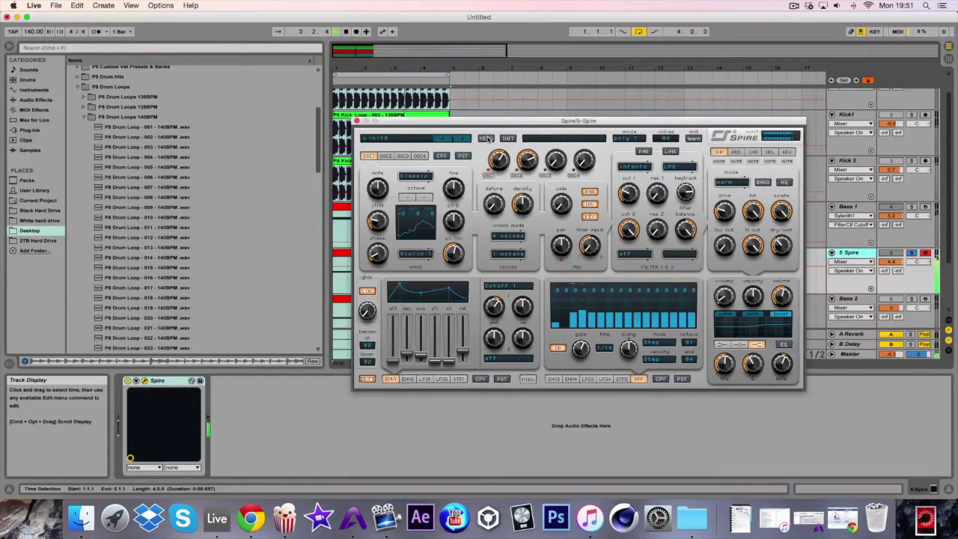
pyautogui.click(486, 138)
pyautogui.moveTo(520, 151)
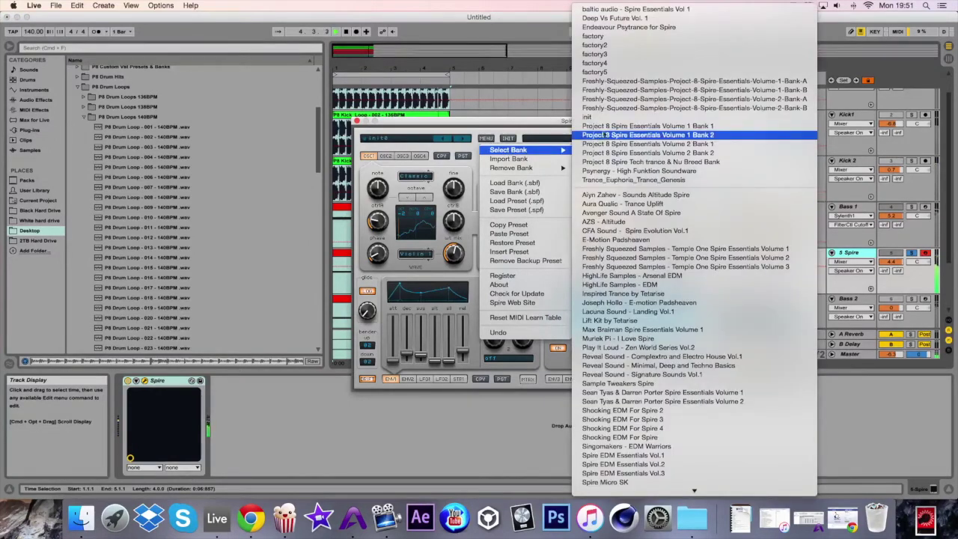
pyautogui.click(605, 117)
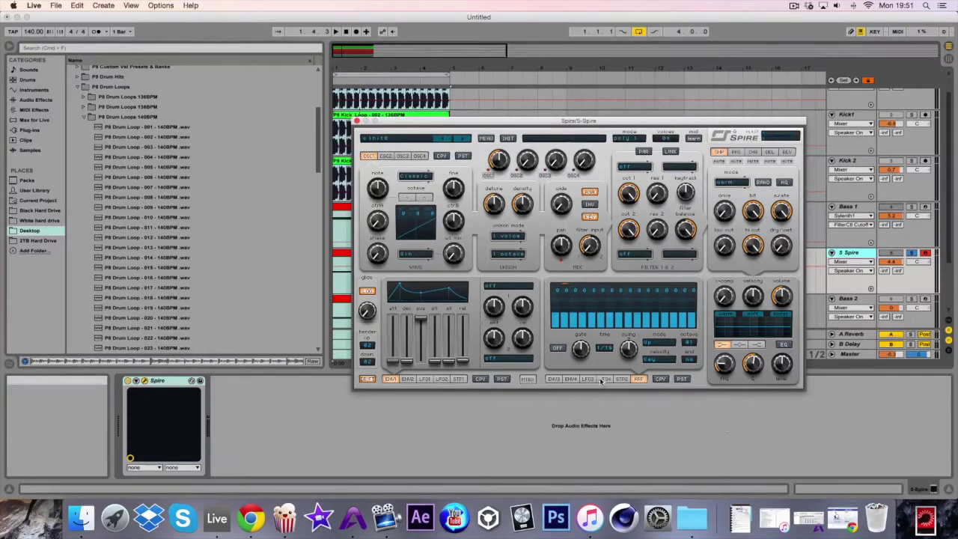
# - Enable Spire's arpeggiator, set its mode and velocity to Step, and shorten the gate
pyautogui.click(558, 349)
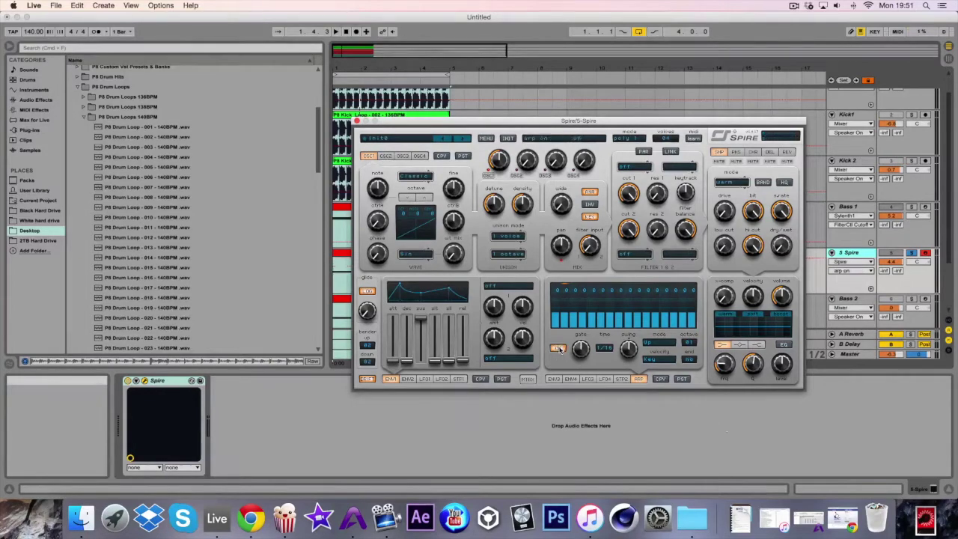
pyautogui.click(674, 350)
pyautogui.click(658, 423)
pyautogui.moveTo(580, 349); pyautogui.dragTo(578, 361)
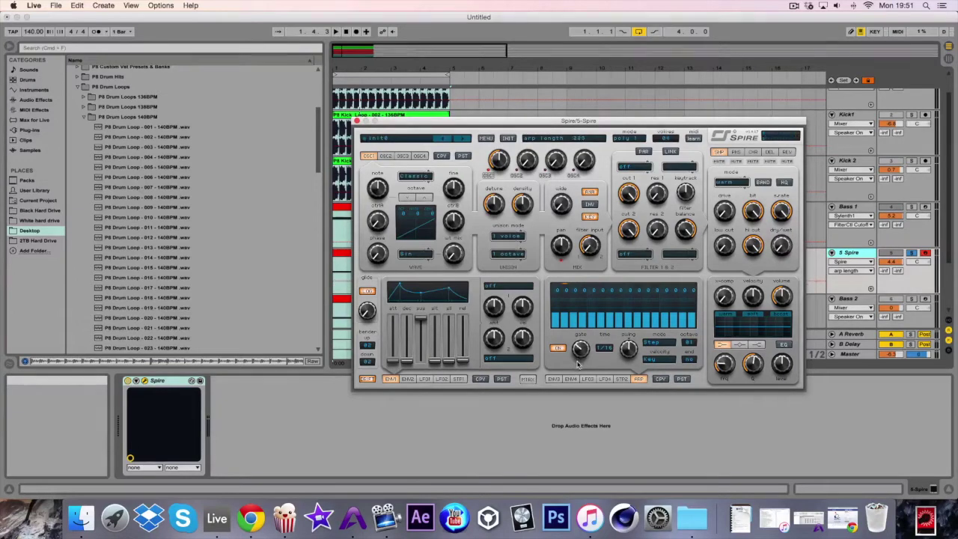
pyautogui.click(653, 364)
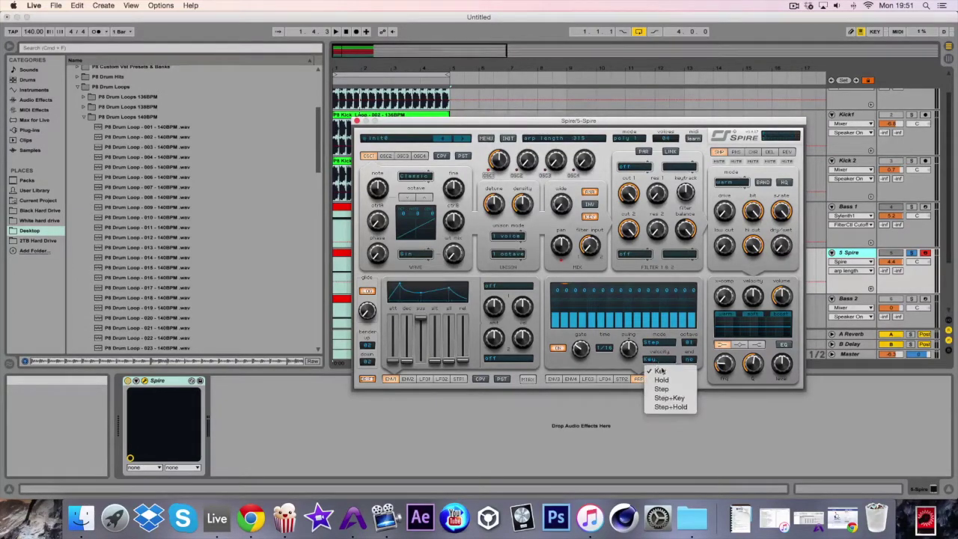
pyautogui.click(667, 388)
# - Set the arpeggiator's end to 04 and lower the velocity of its first two steps during playback
pyautogui.press('space')
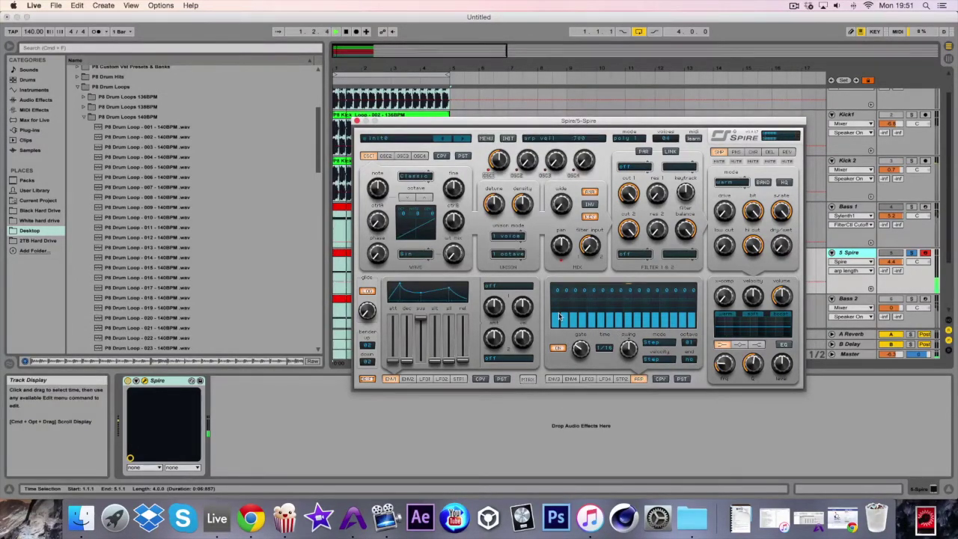
pyautogui.click(685, 360)
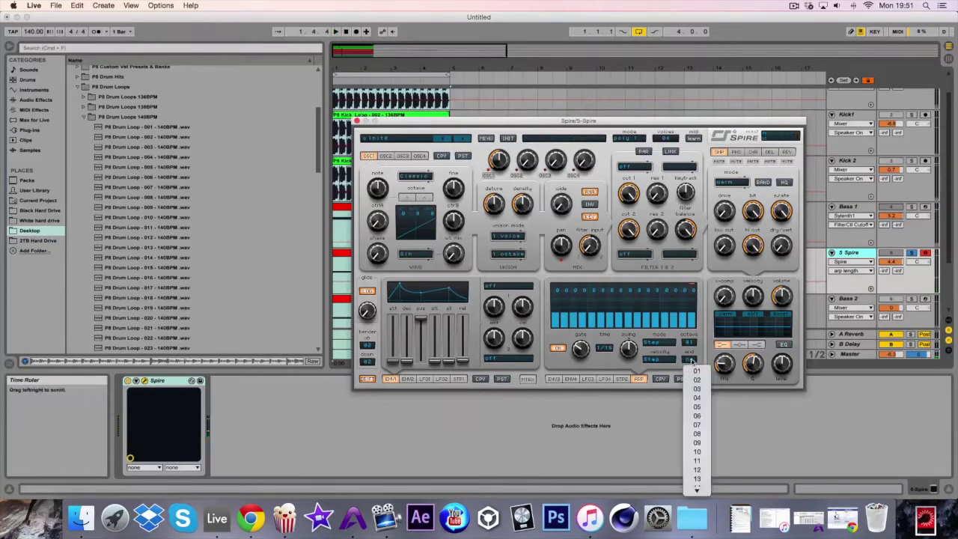
pyautogui.click(700, 398)
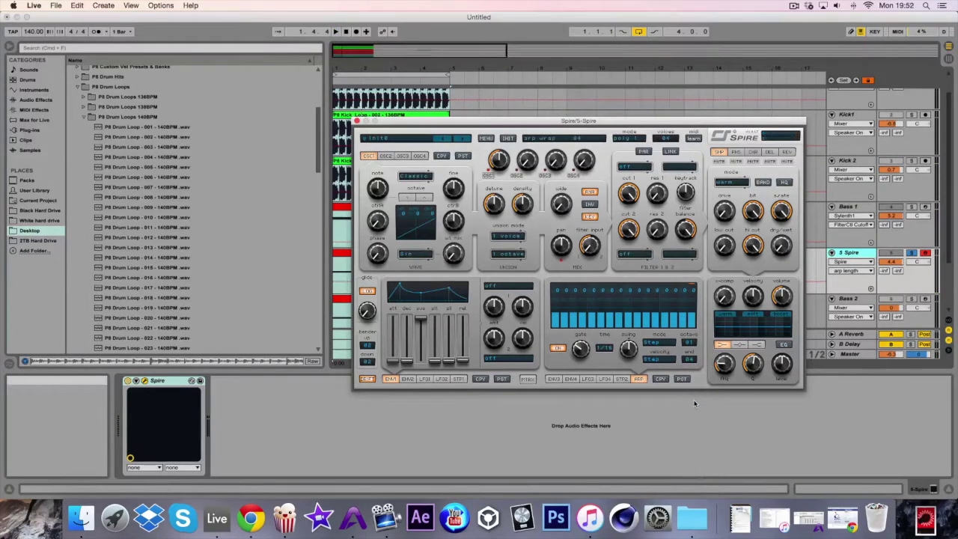
pyautogui.press('space')
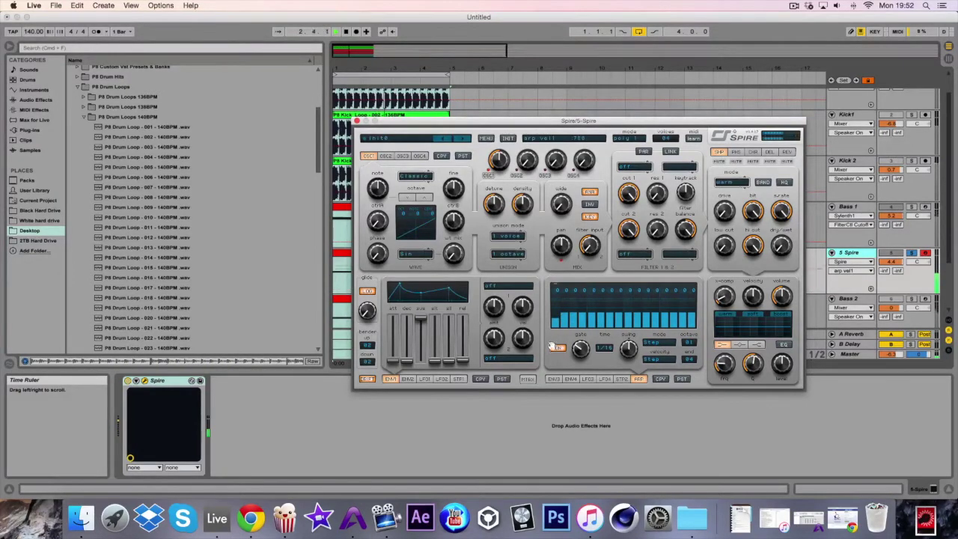
pyautogui.moveTo(545, 377); pyautogui.dragTo(549, 365)
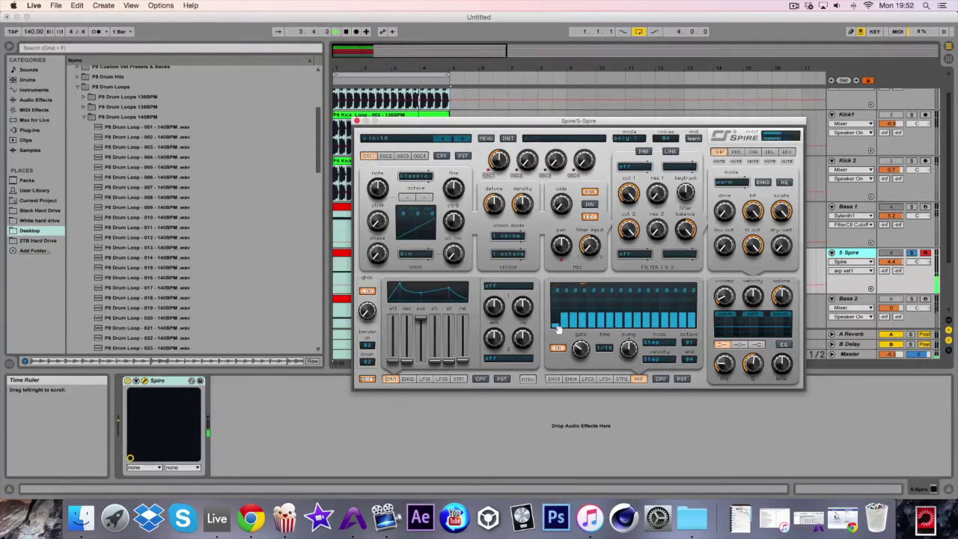
pyautogui.moveTo(564, 316); pyautogui.dragTo(557, 378)
pyautogui.press('space')
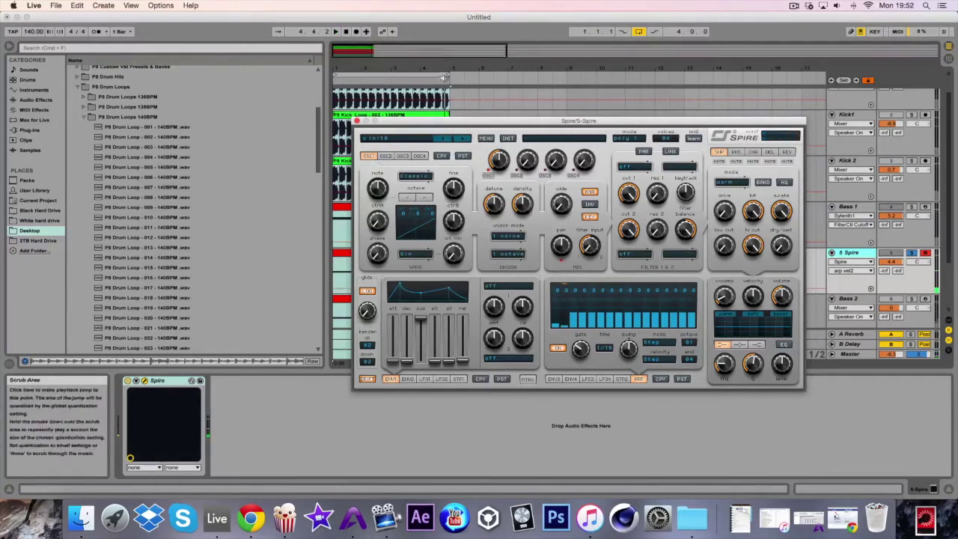
# - Shorten the arrangement loop to two bars and set Oscillator 1's octave to -2
pyautogui.moveTo(447, 75); pyautogui.dragTo(392, 79)
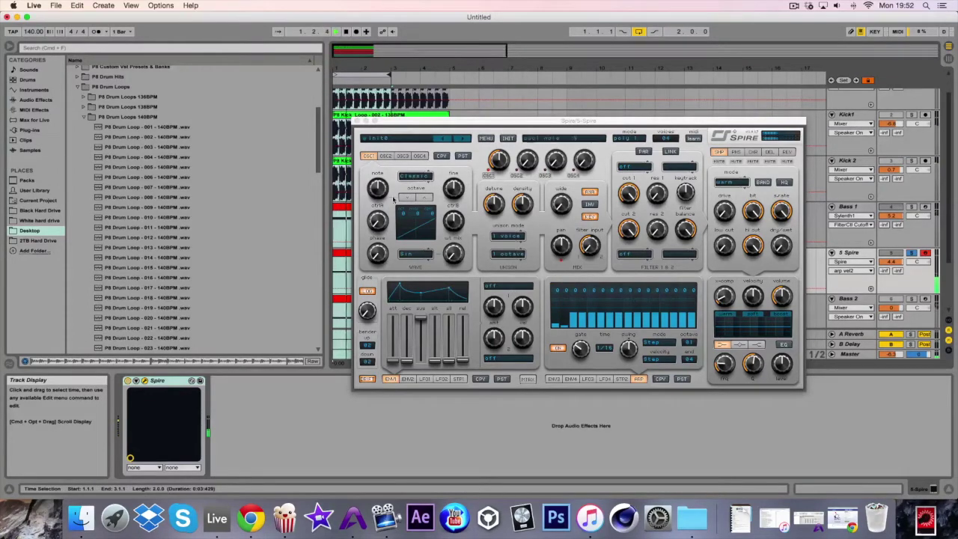
pyautogui.click(409, 198)
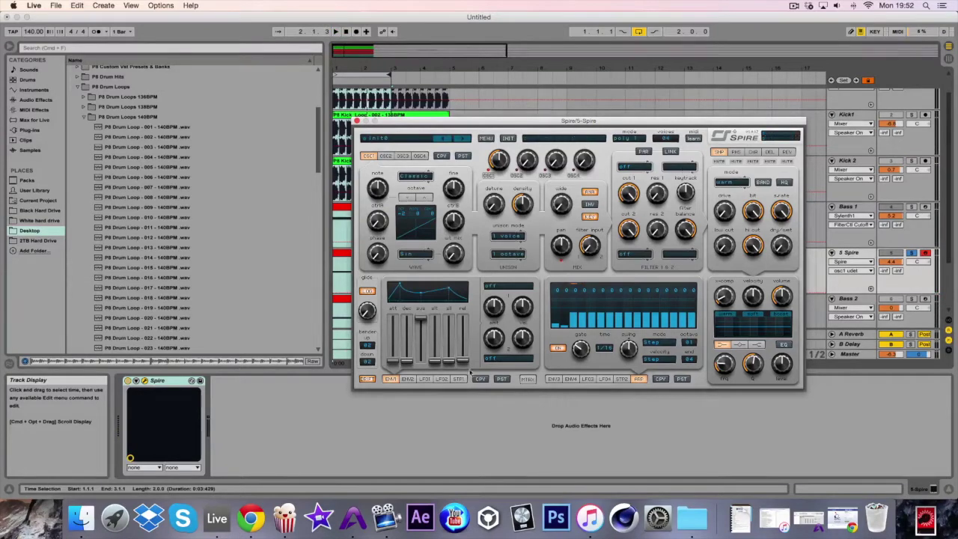
# - Set Filter 1 to infecto with the LP2 mode and lower its cutoff
pyautogui.click(632, 166)
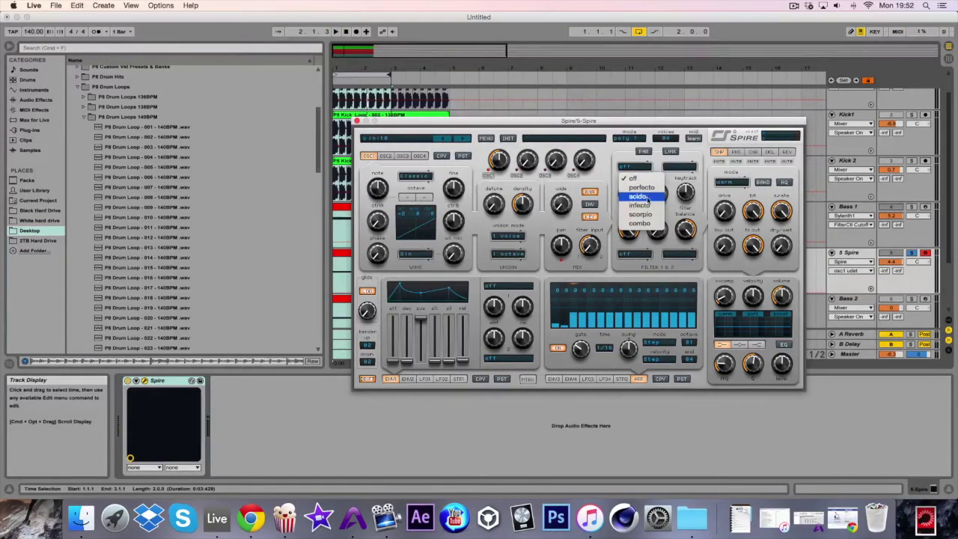
pyautogui.click(639, 205)
pyautogui.click(677, 167)
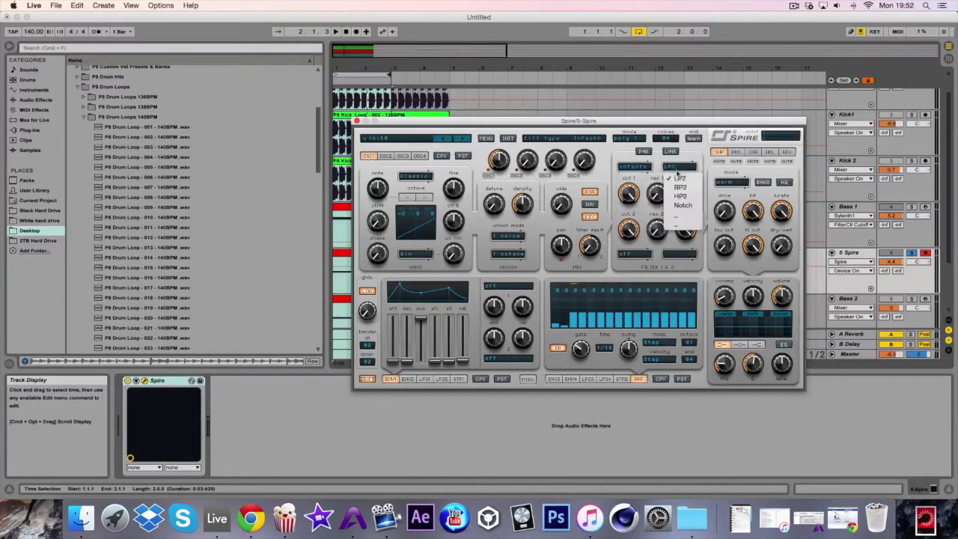
pyautogui.click(680, 180)
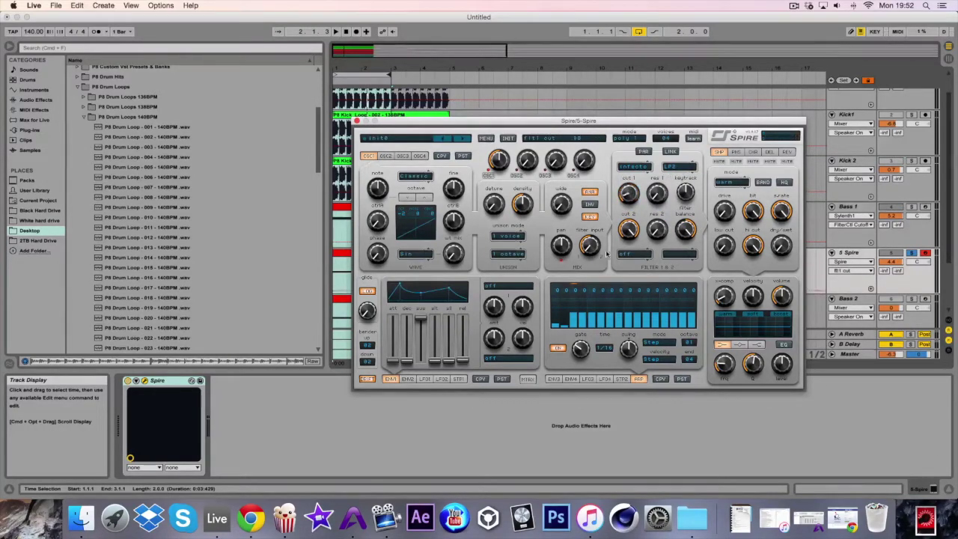
# - Lower Env 1's sustain, raise its decay and release, and assign it to Cutoff 1 with a positive amount
pyautogui.press('space')
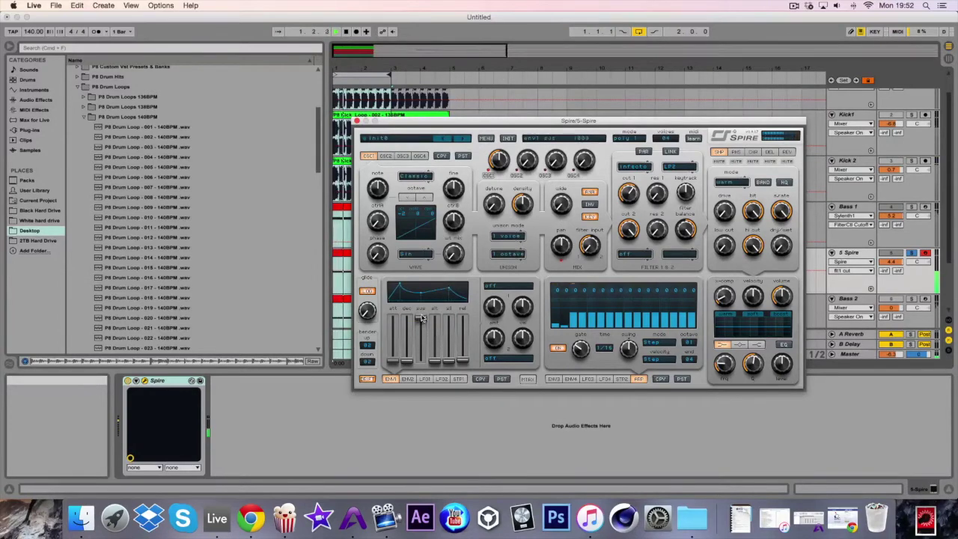
pyautogui.moveTo(421, 318); pyautogui.dragTo(463, 346)
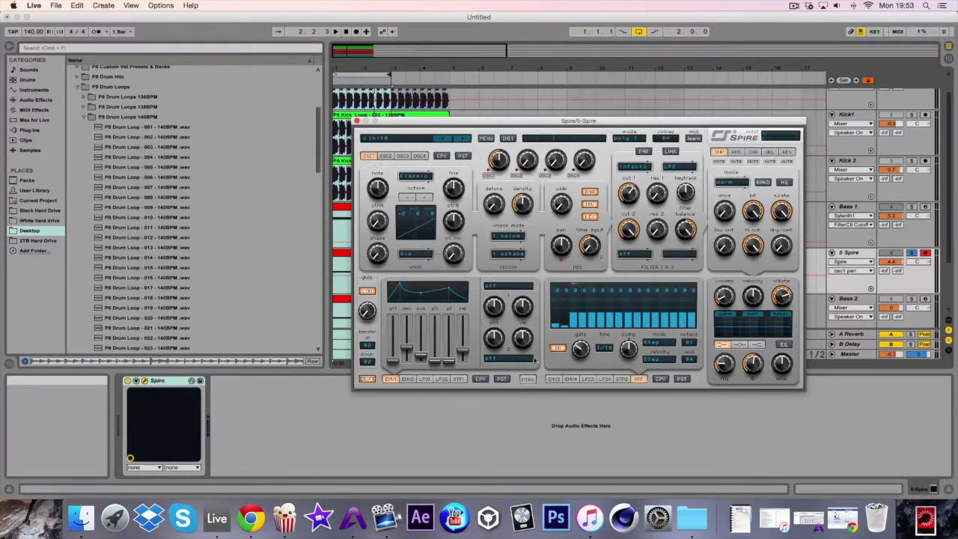
pyautogui.click(497, 287)
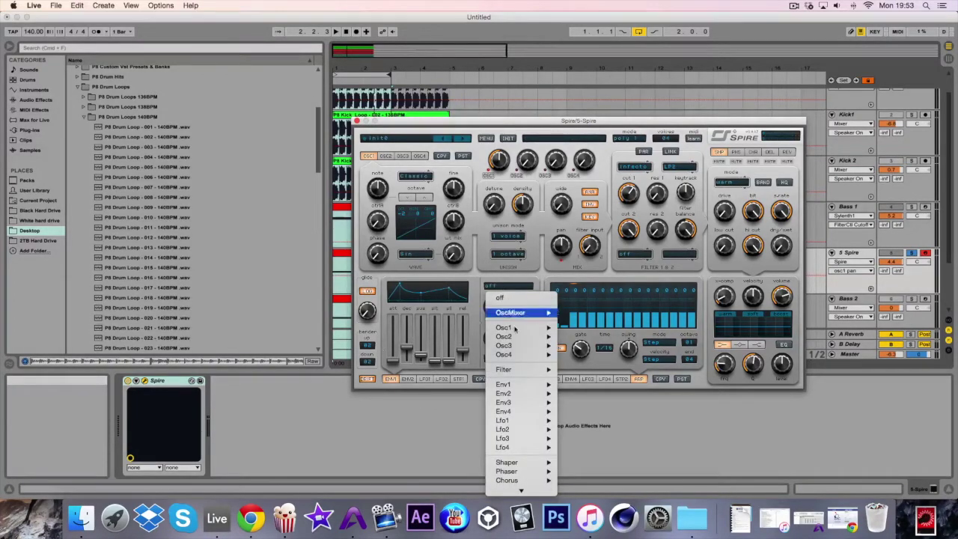
pyautogui.moveTo(543, 369)
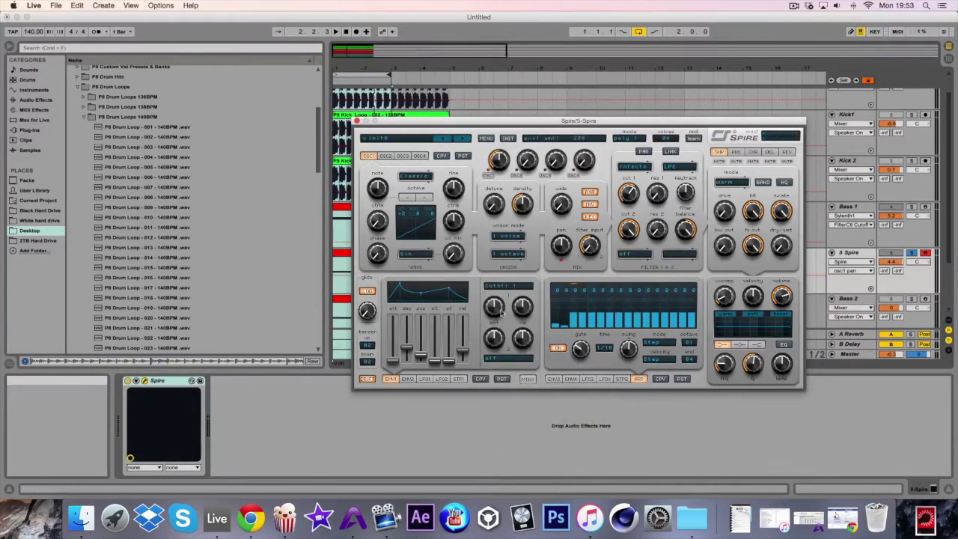
pyautogui.press('space')
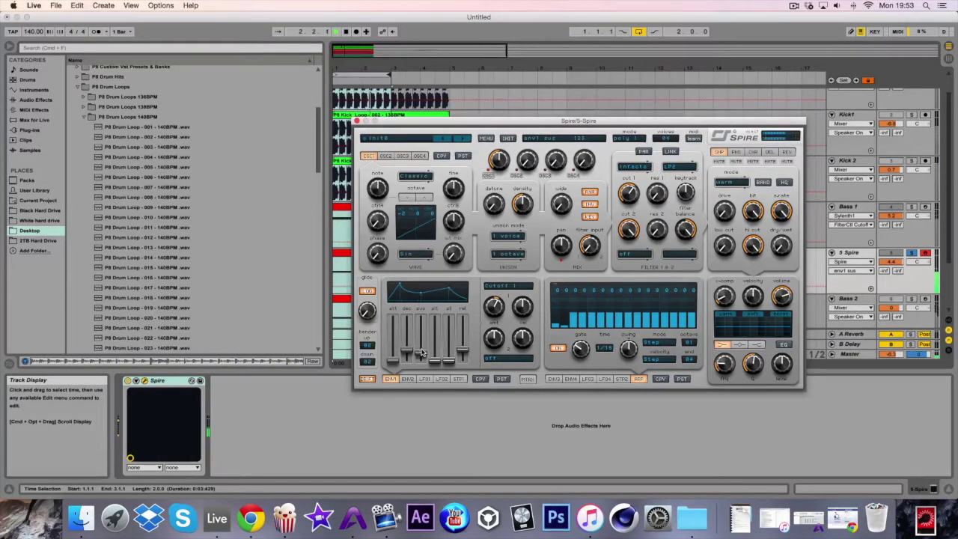
# - Bring in Oscillator 2 at octave -2 and turn the phase of Oscillators 2 and 1 down to minimum
pyautogui.click(386, 156)
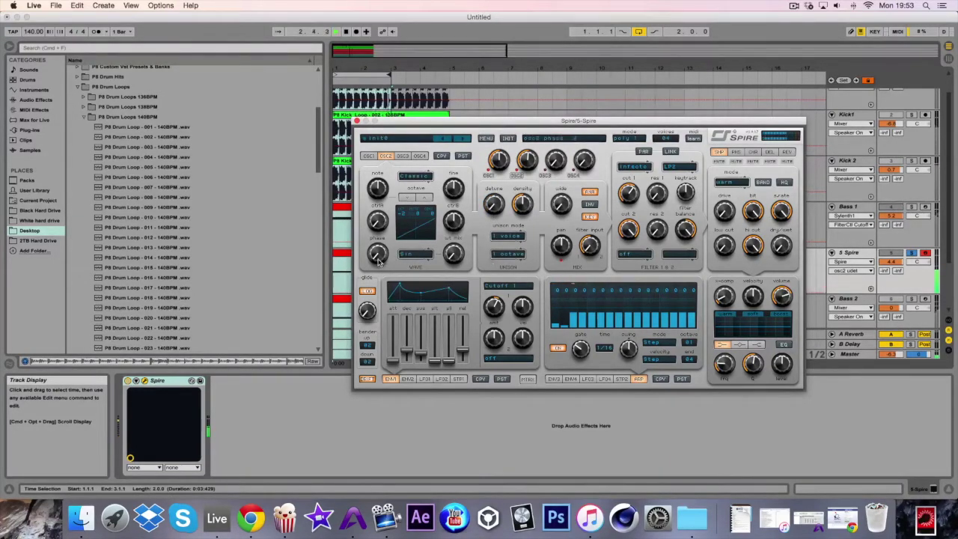
pyautogui.moveTo(378, 261)
pyautogui.mouseDown()
pyautogui.moveTo(378, 248)
pyautogui.moveTo(377, 270)
pyautogui.mouseUp()
pyautogui.click(370, 157)
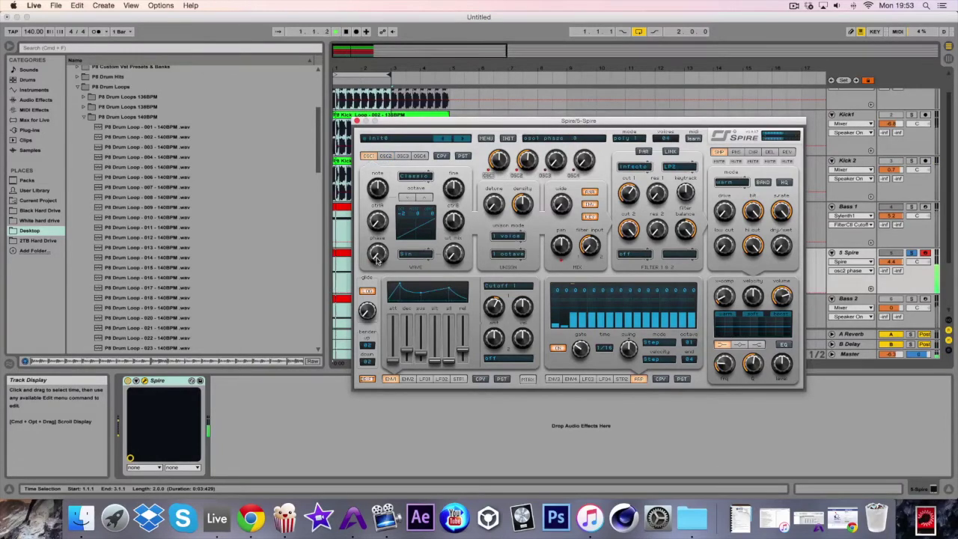
pyautogui.moveTo(377, 246); pyautogui.dragTo(374, 286)
# - Raise Oscillator 2's ctrlA and turn the wide amount of Oscillators 2 and 1 up to maximum
pyautogui.click(385, 155)
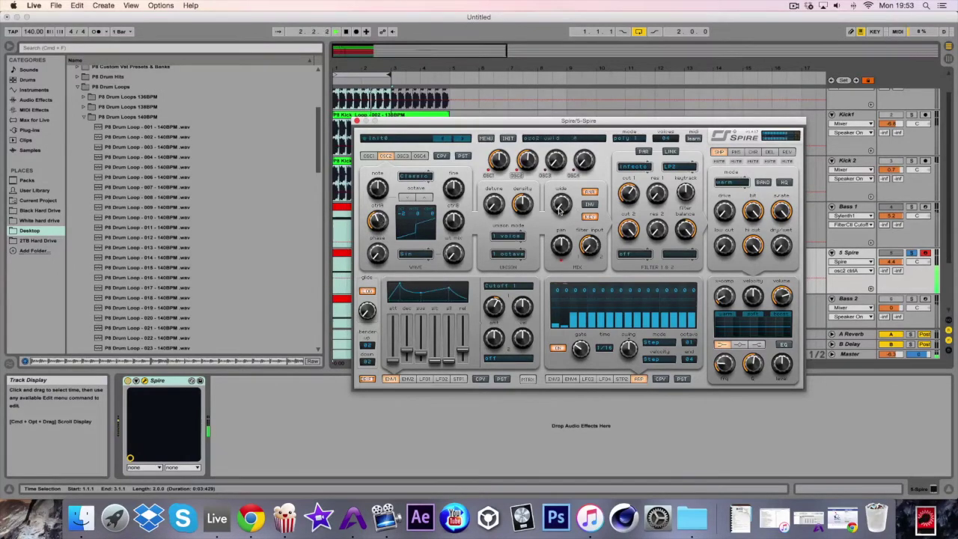
pyautogui.moveTo(559, 211); pyautogui.dragTo(567, 105)
pyautogui.click(368, 155)
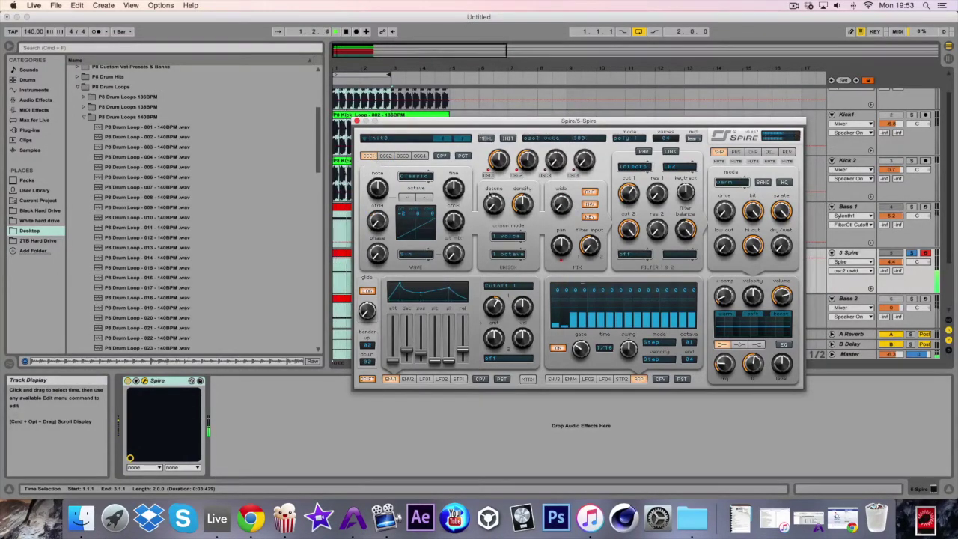
pyautogui.moveTo(560, 206); pyautogui.dragTo(568, 81)
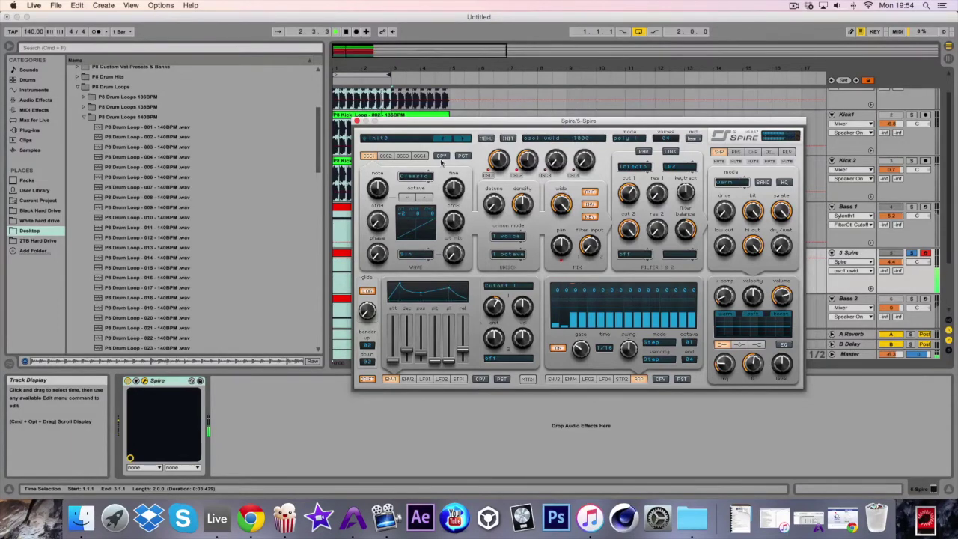
# - Set Oscillator 2's octave to -3 and test different phase settings during playback
pyautogui.click(386, 156)
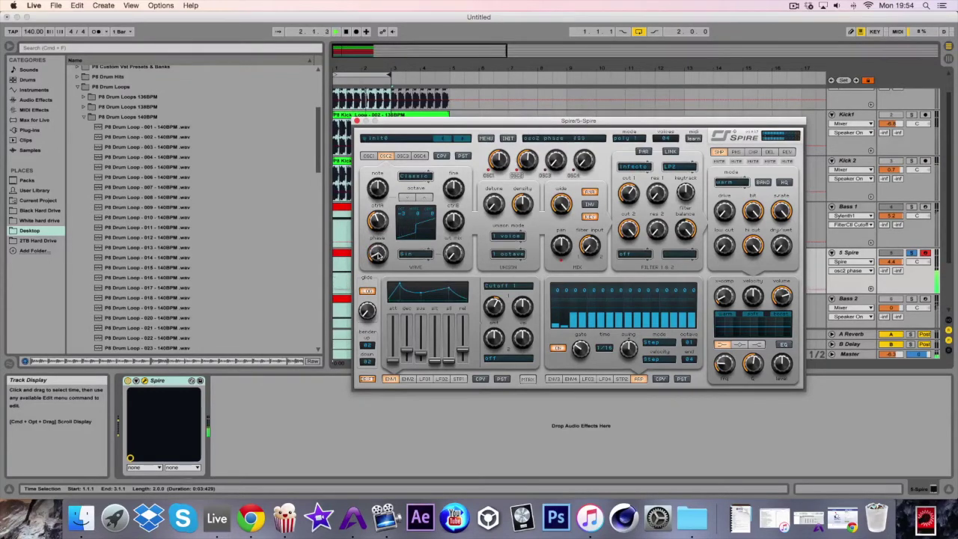
pyautogui.moveTo(378, 256); pyautogui.dragTo(380, 252)
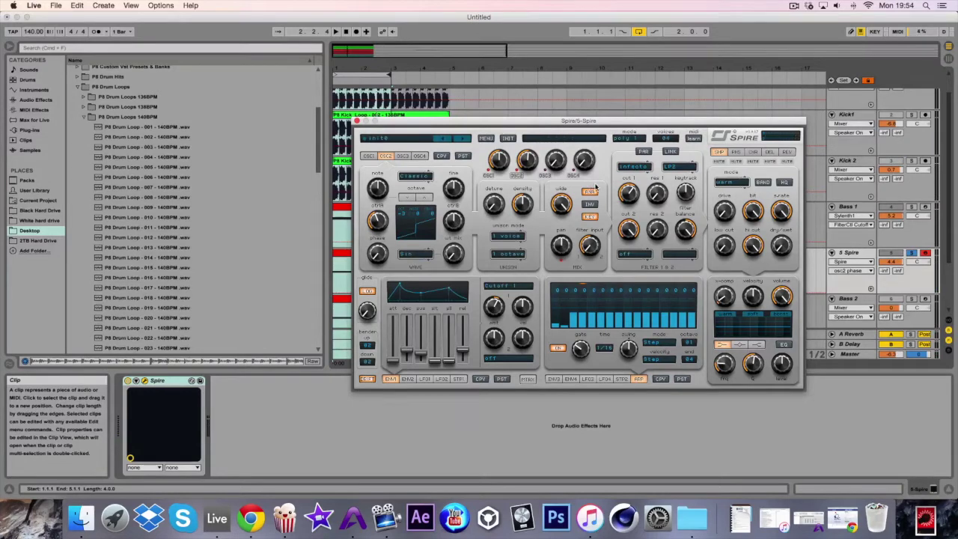
# - Show Oscillator 1's settings, check the reverb section, and adjust the delay effect's dry/wet mix
pyautogui.click(369, 156)
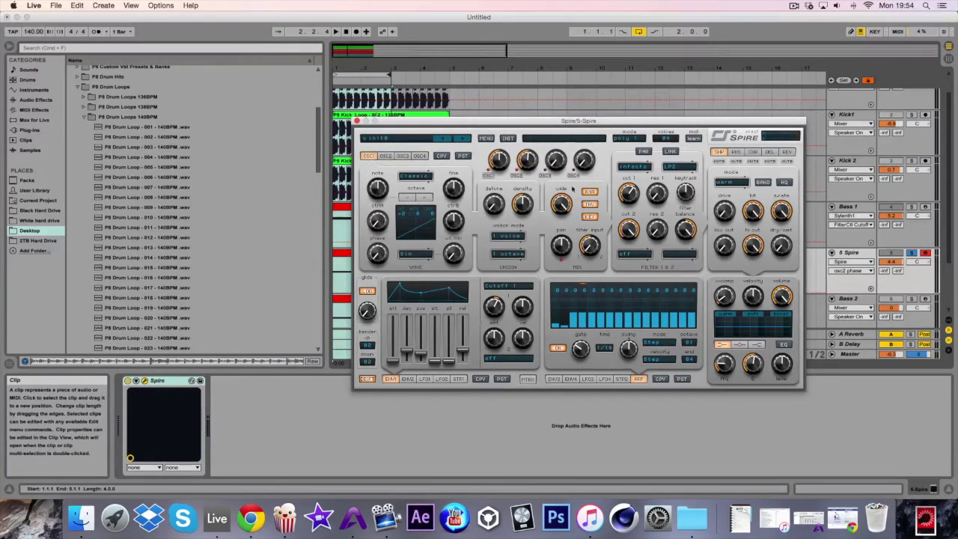
pyautogui.click(788, 152)
pyautogui.click(770, 152)
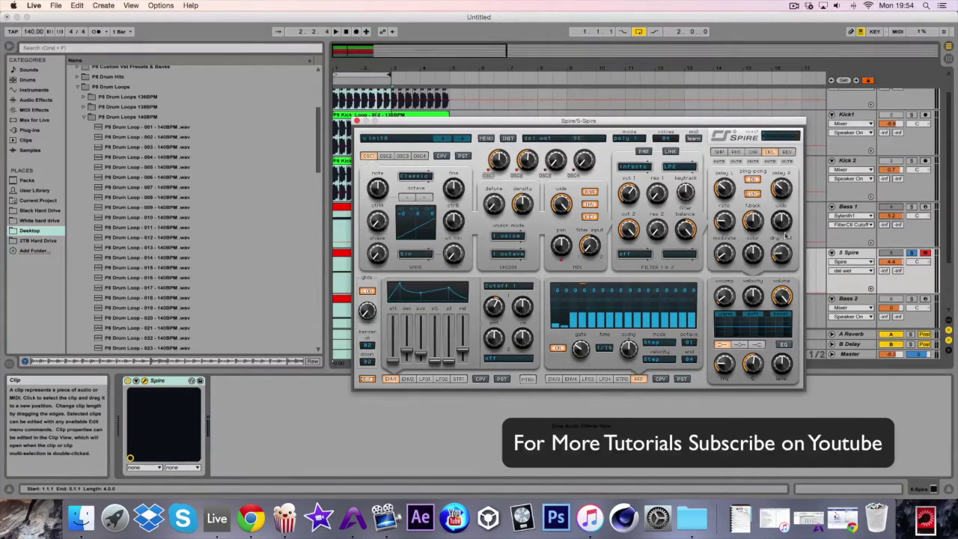
# - Raise the delay effect's wide amount and adjust its dry/wet mix
pyautogui.click(781, 222)
pyautogui.click(781, 248)
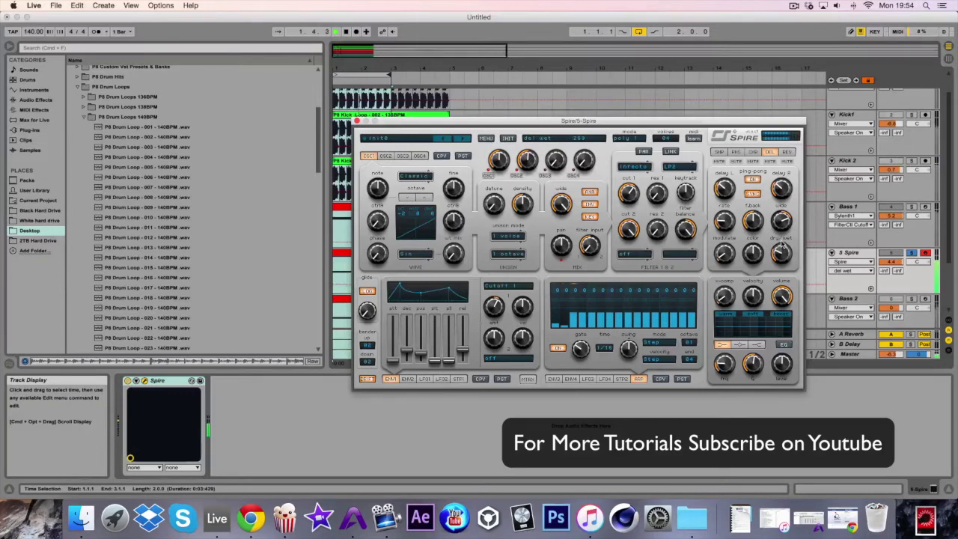
# - Switch the shaper effect to hard mode, raise its low cut and dry/wet mix, and try the X-comp amount
pyautogui.click(719, 152)
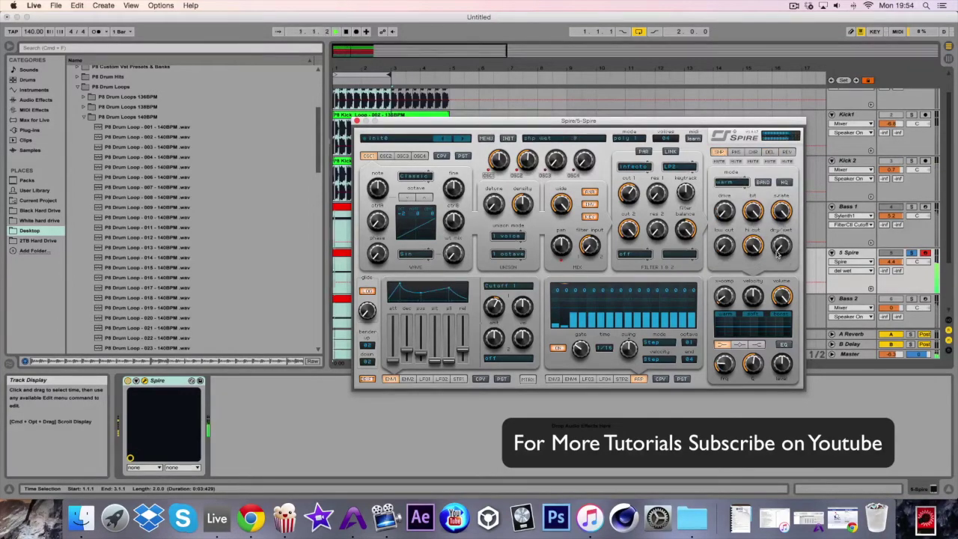
pyautogui.press('space')
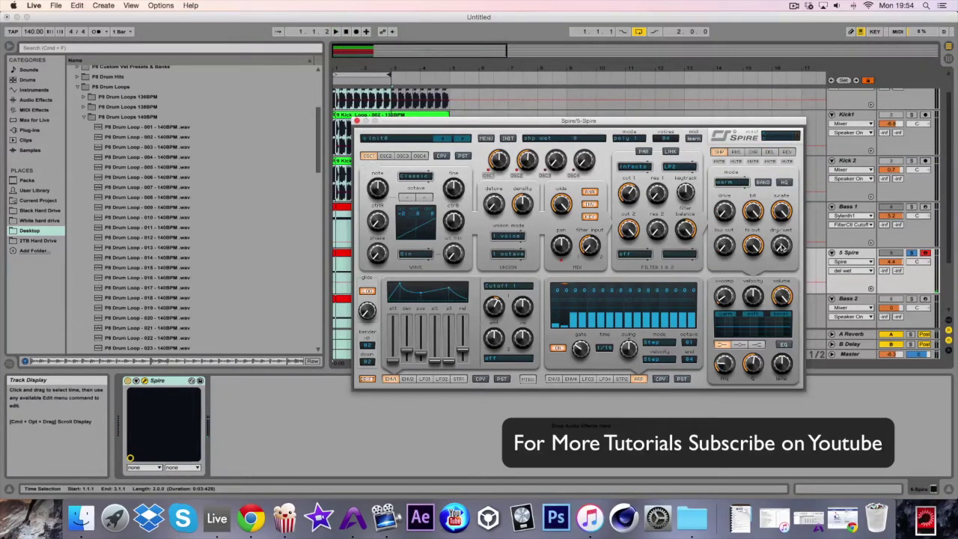
pyautogui.click(781, 247)
pyautogui.click(731, 182)
pyautogui.click(731, 238)
pyautogui.moveTo(732, 238); pyautogui.dragTo(724, 200)
pyautogui.moveTo(781, 250); pyautogui.dragTo(782, 245)
pyautogui.moveTo(725, 295); pyautogui.dragTo(728, 299)
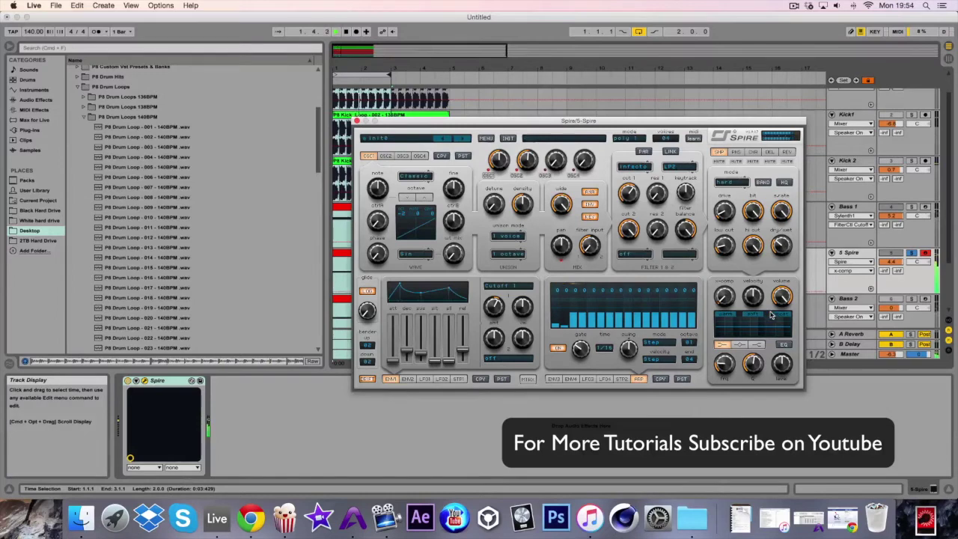
# - Boost the levels of the EQ's low and high bands and reduce the synth's output volume
pyautogui.click(782, 363)
pyautogui.click(782, 298)
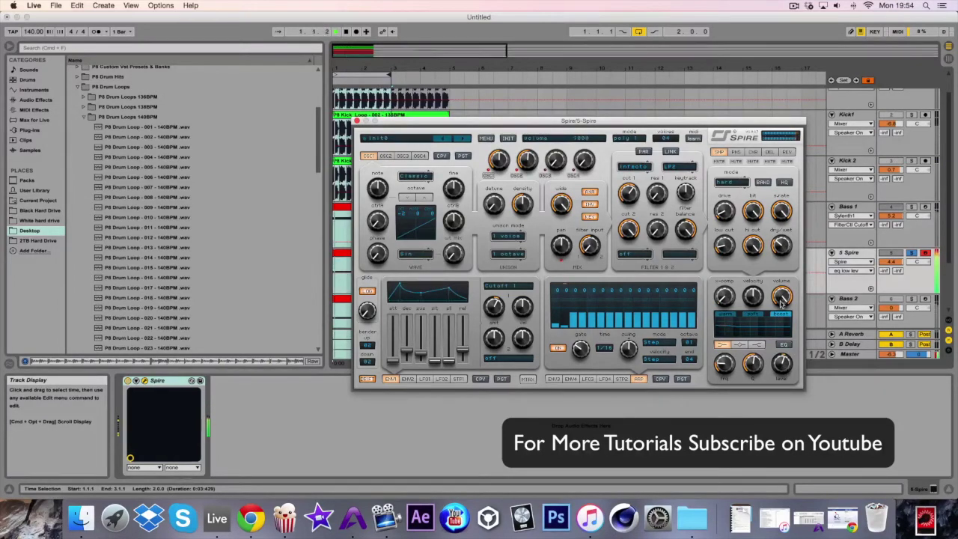
pyautogui.click(757, 344)
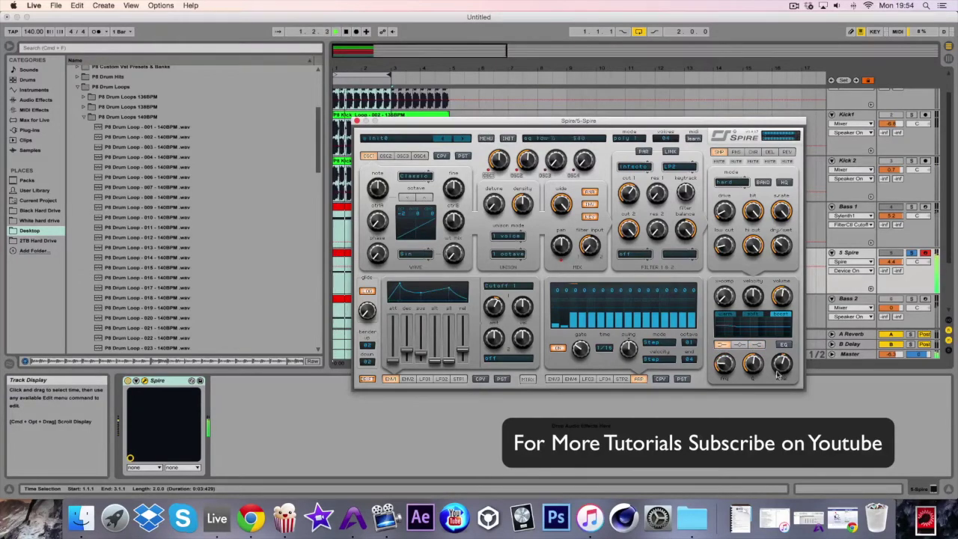
pyautogui.click(783, 364)
pyautogui.click(757, 345)
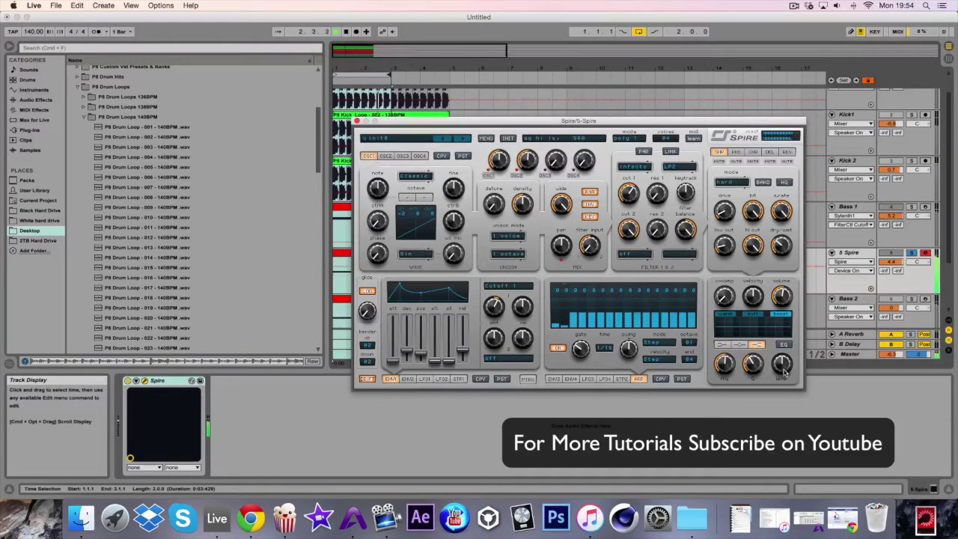
pyautogui.click(724, 295)
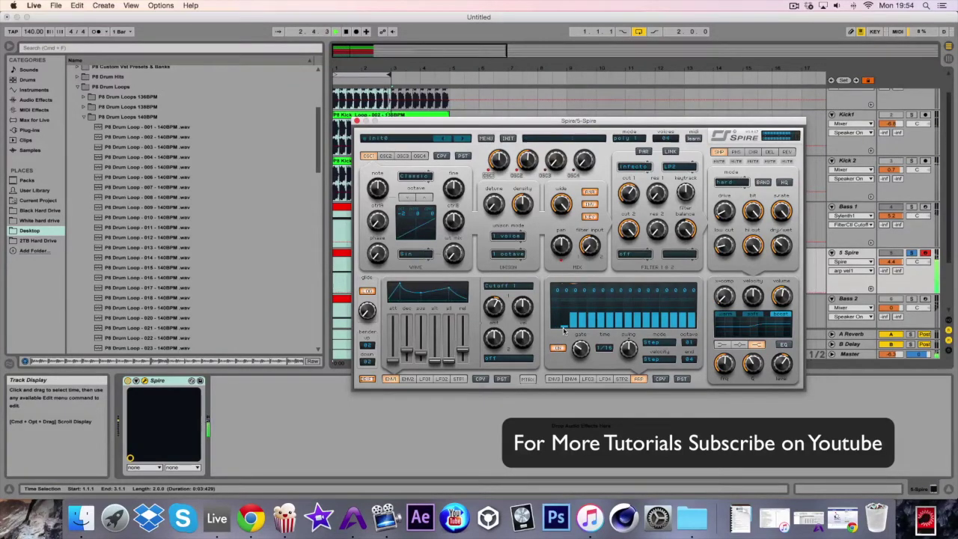
# - Adjust the arpeggiator velocity of the second step and set filter cutoff 1 to about 335
pyautogui.moveTo(564, 327); pyautogui.dragTo(565, 316)
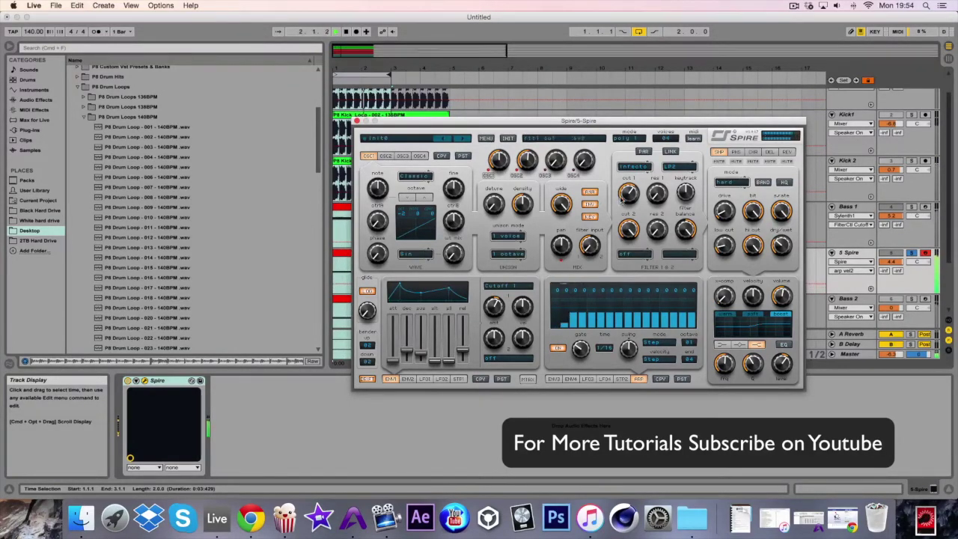
pyautogui.moveTo(621, 198); pyautogui.dragTo(626, 225)
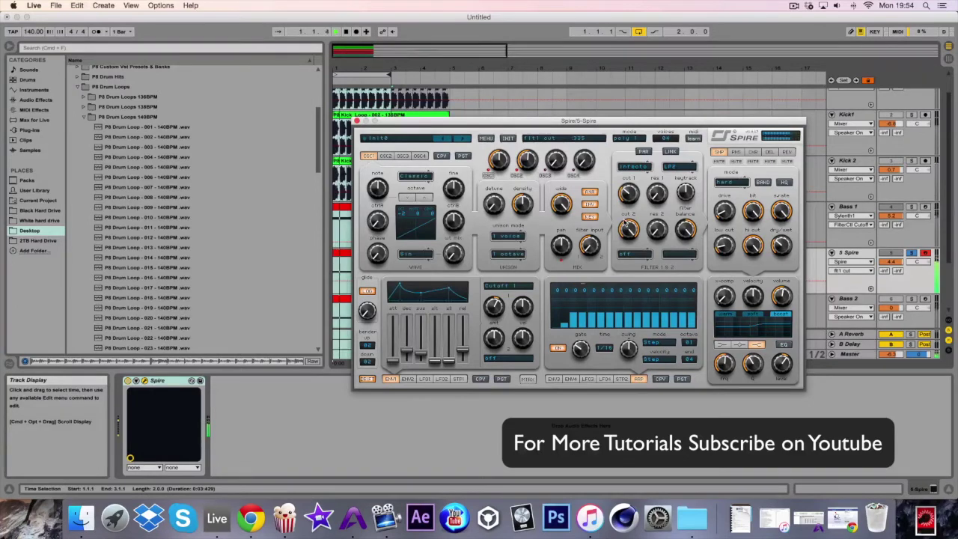
# - Try Oscillator 1 at octaves -3 and -1, return it to -2, and adjust Oscillator 2's ctrlA
pyautogui.click(406, 199)
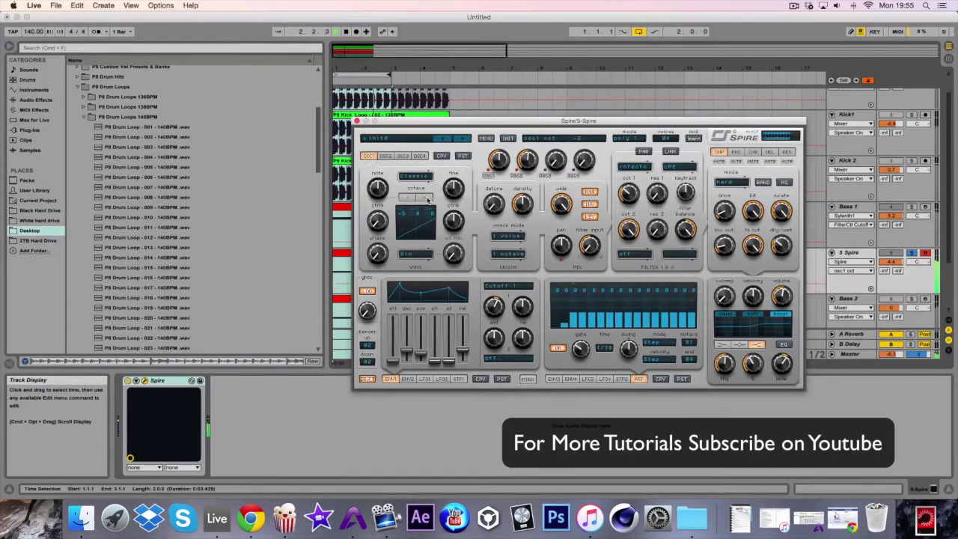
pyautogui.click(385, 155)
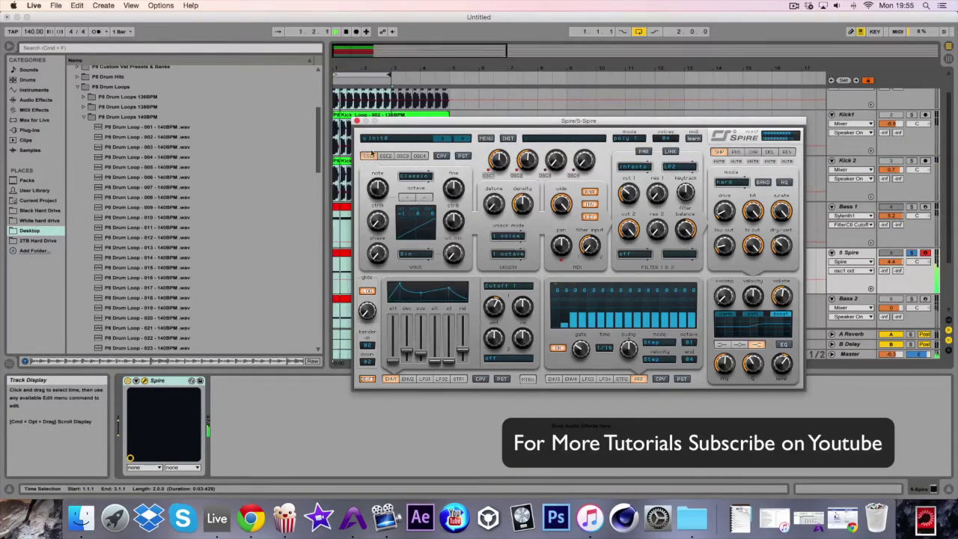
pyautogui.click(425, 199)
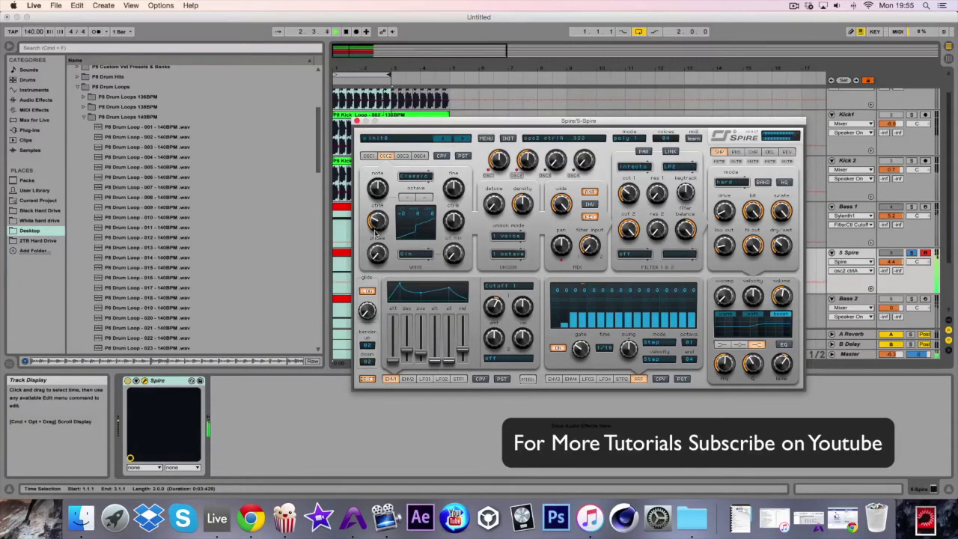
pyautogui.moveTo(377, 253); pyautogui.dragTo(377, 232)
# - Set Oscillator 1's unison mode to 3 voices and its waveform to Piano A1
pyautogui.click(368, 156)
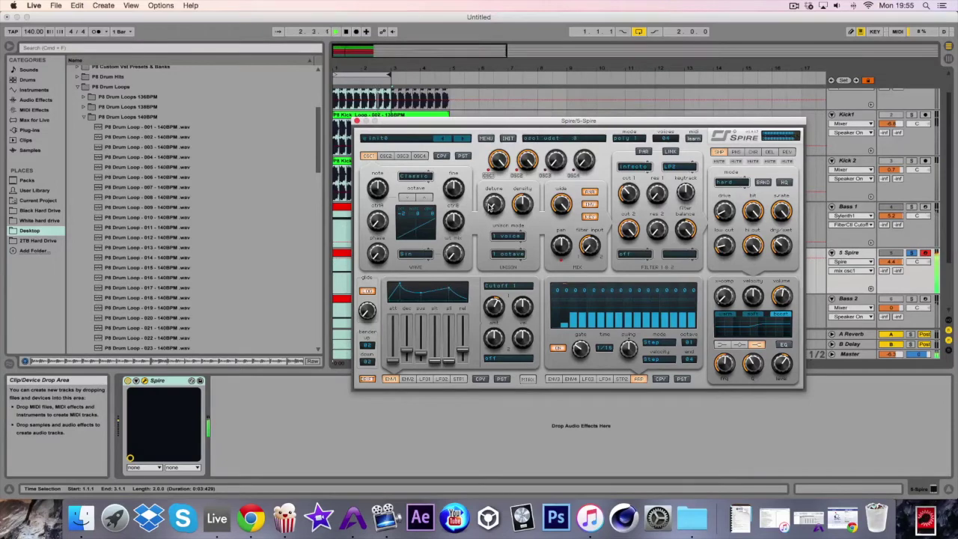
pyautogui.click(507, 236)
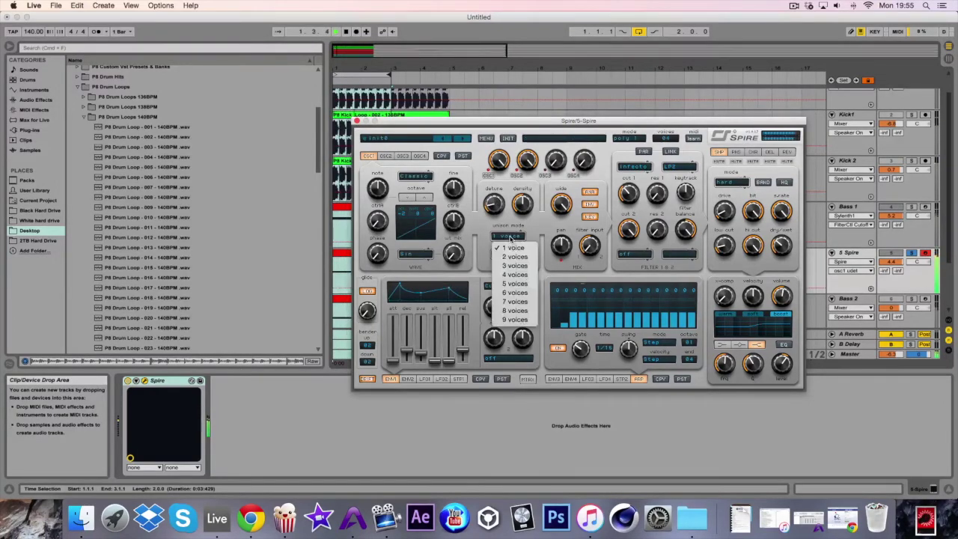
pyautogui.click(508, 267)
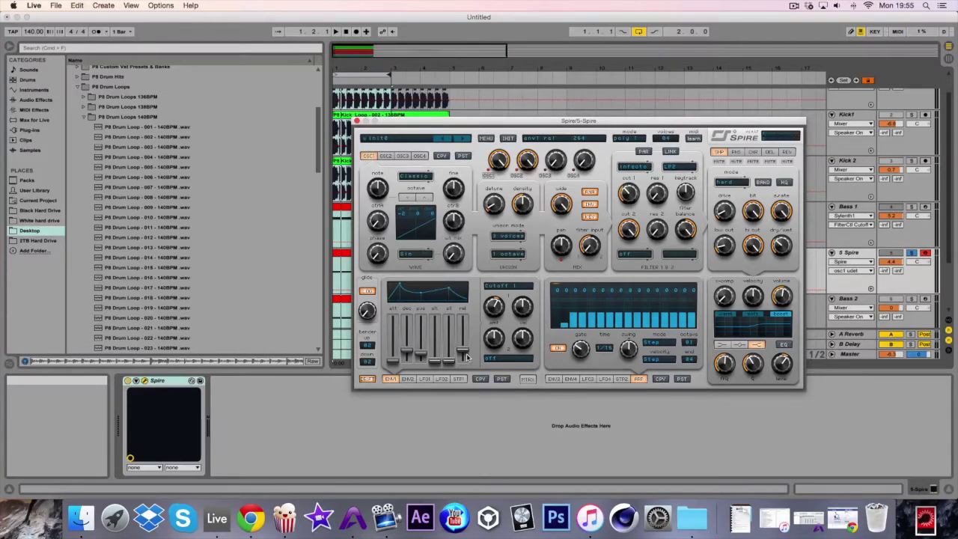
pyautogui.click(420, 256)
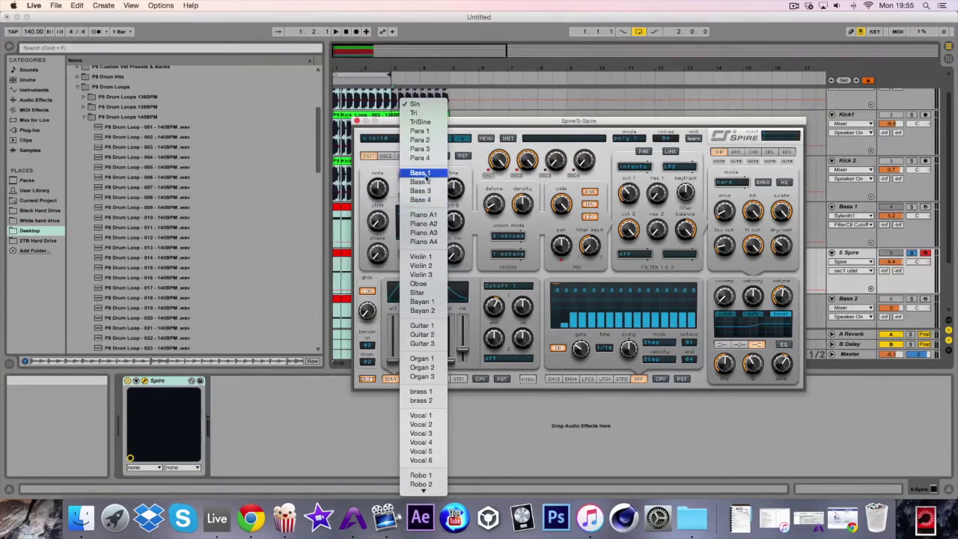
pyautogui.click(433, 216)
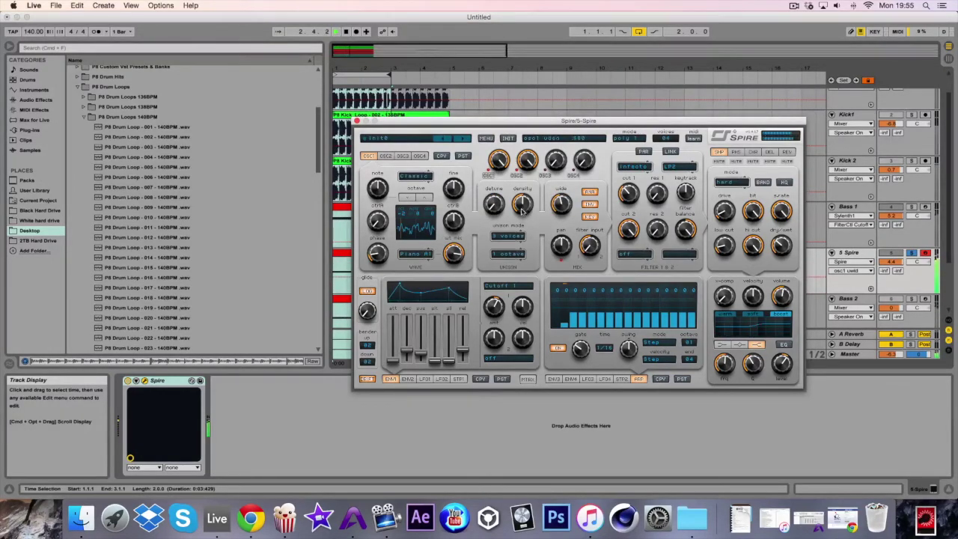
# - Turn the unison density of Oscillators 1 and 2 down to minimum and set Oscillator 1's octave to -3
pyautogui.moveTo(521, 211); pyautogui.dragTo(522, 239)
pyautogui.click(386, 156)
pyautogui.moveTo(521, 205); pyautogui.dragTo(515, 287)
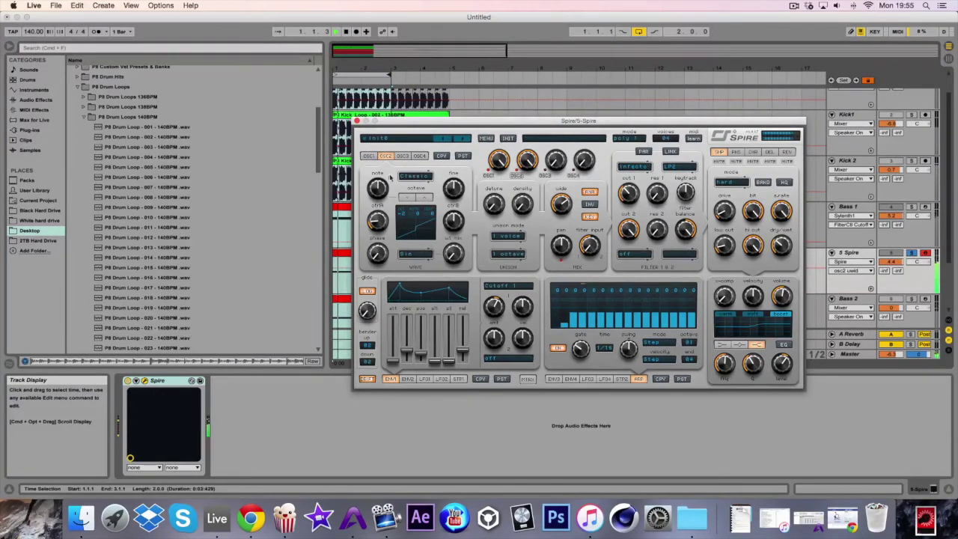
pyautogui.click(370, 156)
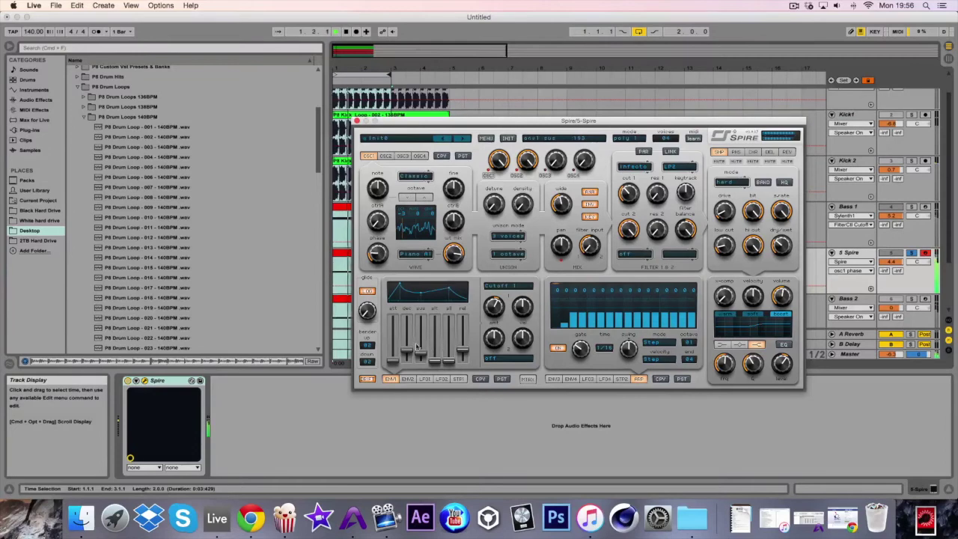
# - Adjust Envelope 1's decay and lower filter cutoff 1 while listening alongside Bass 1
pyautogui.moveTo(407, 350); pyautogui.dragTo(408, 345)
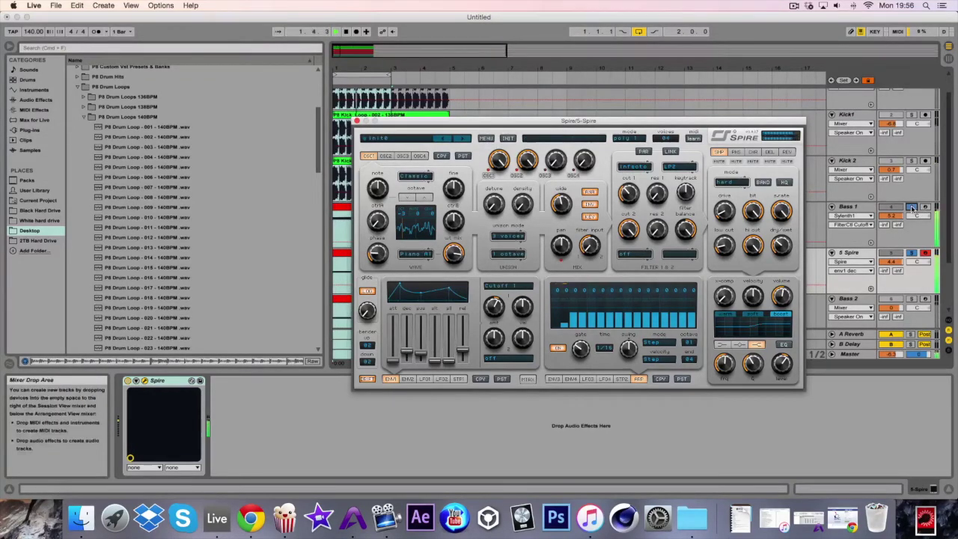
pyautogui.click(625, 196)
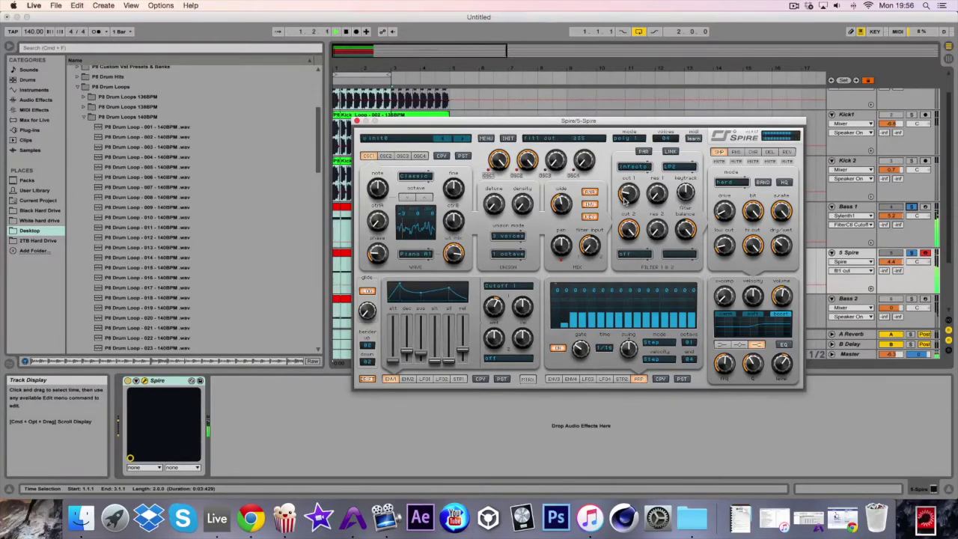
# - Clear the Bass 1 solo and set the track volumes to 1.1 dB for Kick 2 and 0.7 dB for Bass 1
pyautogui.click(910, 207)
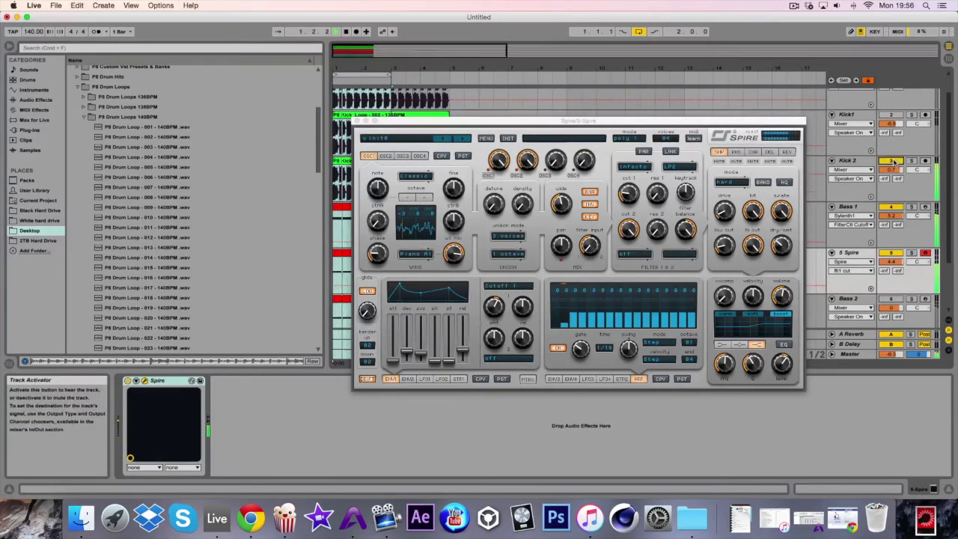
pyautogui.moveTo(893, 169); pyautogui.dragTo(893, 147)
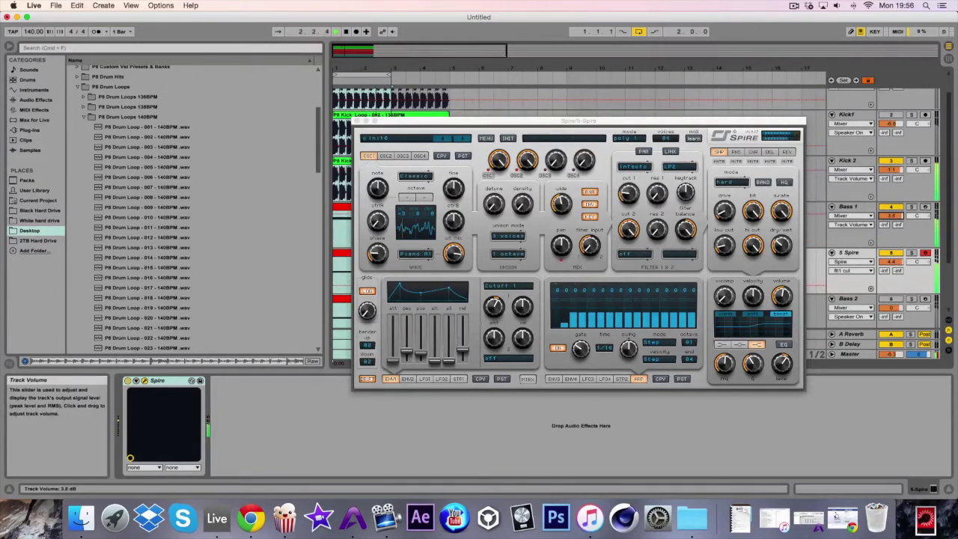
pyautogui.moveTo(890, 215); pyautogui.dragTo(890, 227)
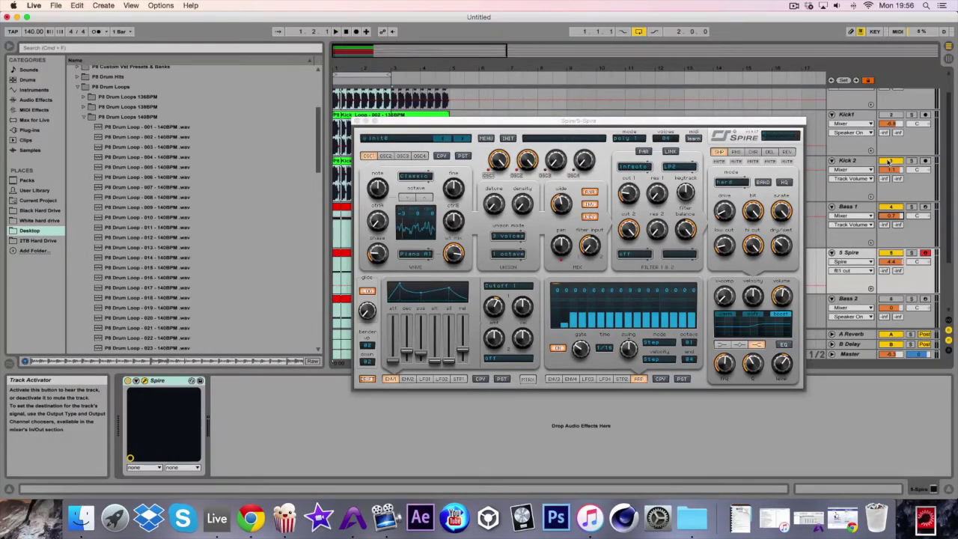
# - Mute the Kick 2 and Bass 1 tracks and select the 5 Spire track
pyautogui.click(890, 161)
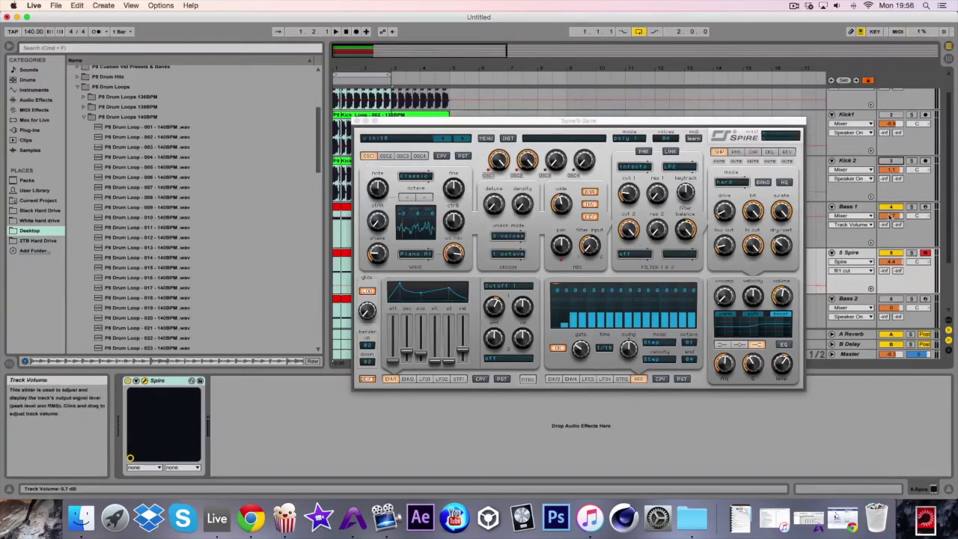
pyautogui.click(891, 207)
pyautogui.click(891, 207)
pyautogui.click(856, 255)
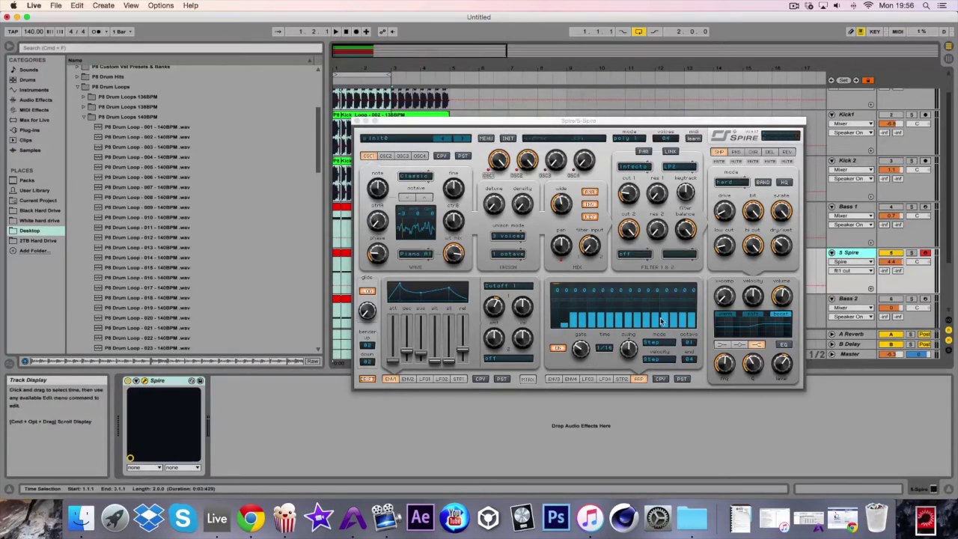
# - In modulation matrix slot 1, route Velocity to Cutoff 1 with a small positive amount
pyautogui.click(529, 379)
pyautogui.click(402, 292)
pyautogui.scroll(-3, 402, 335)
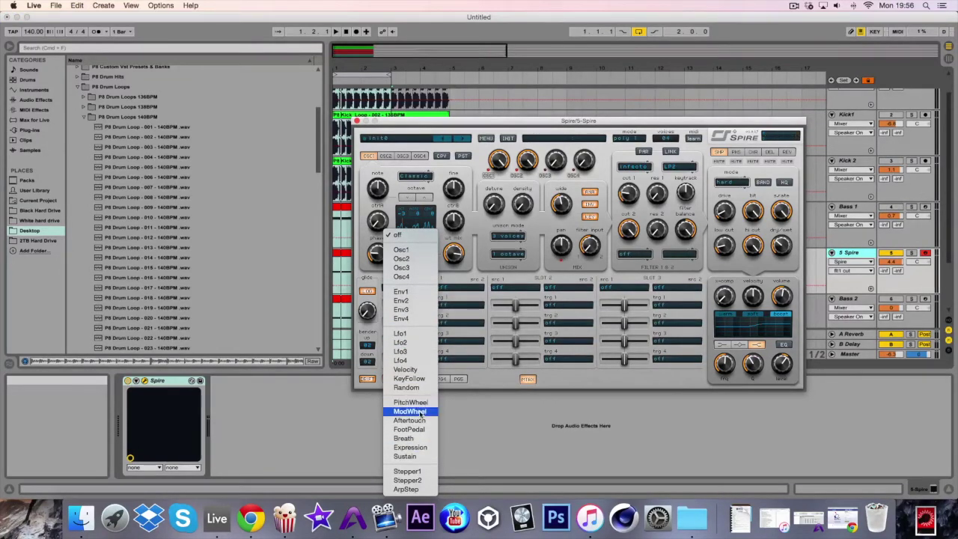
pyautogui.click(405, 369)
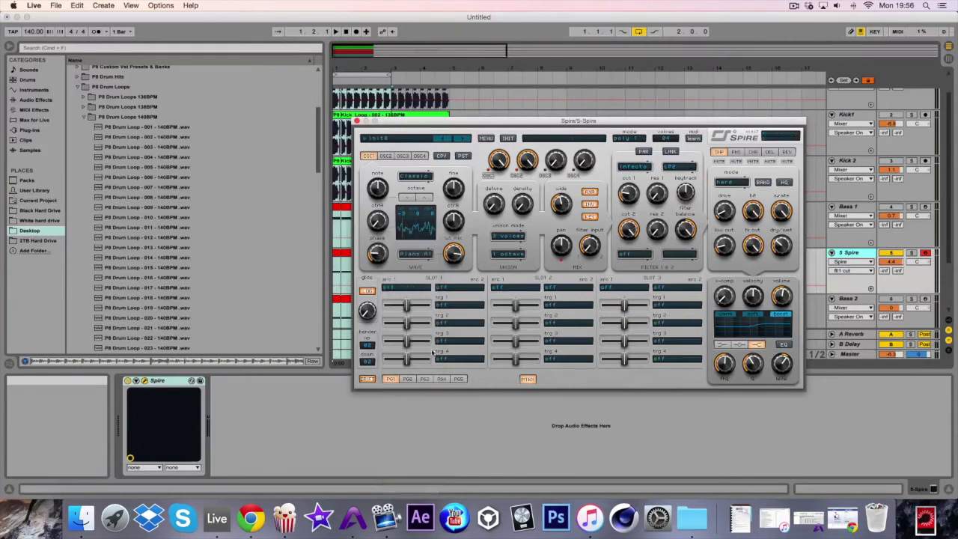
pyautogui.click(441, 305)
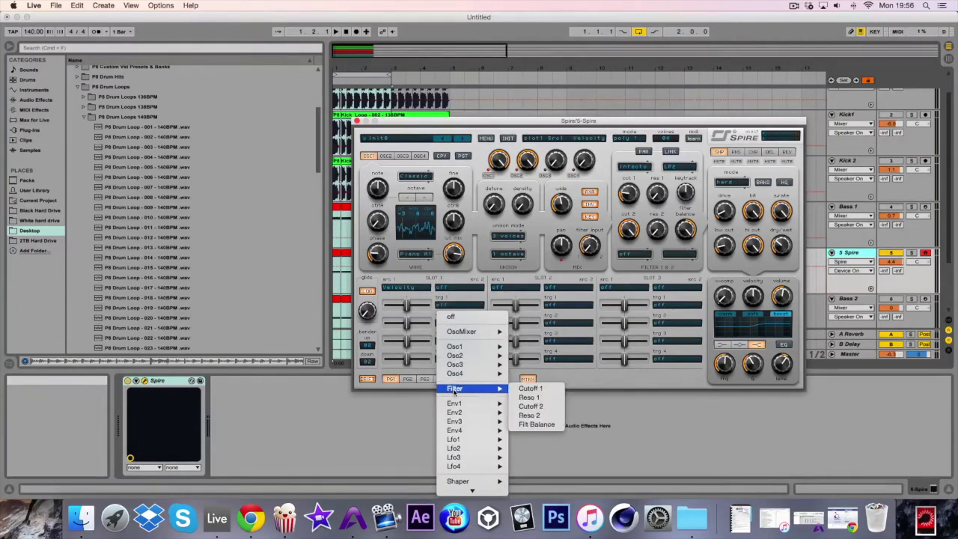
pyautogui.click(530, 388)
pyautogui.moveTo(407, 306); pyautogui.dragTo(416, 307)
# - Set filter cutoff 1 to about 275 during playback and close the modulation matrix
pyautogui.press('space')
pyautogui.moveTo(624, 196); pyautogui.dragTo(627, 191)
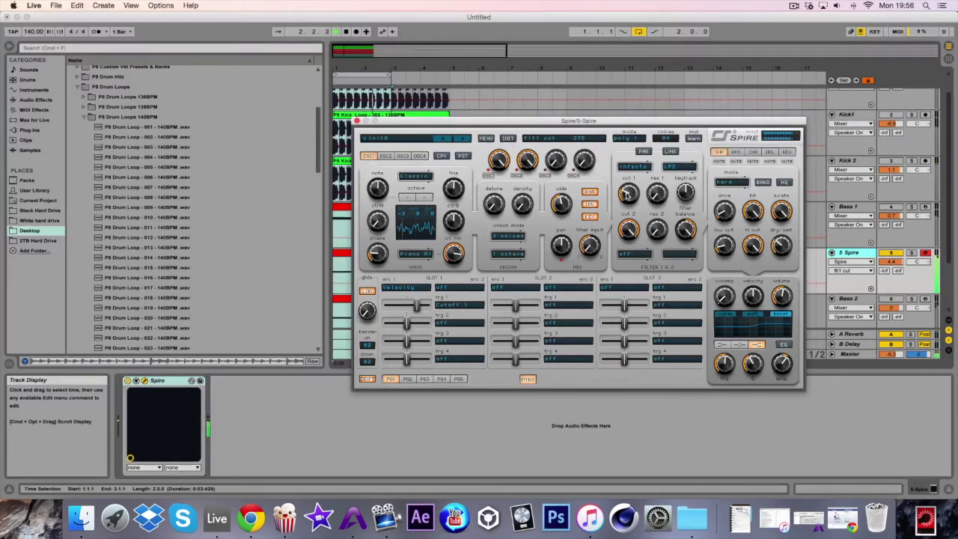
pyautogui.click(527, 379)
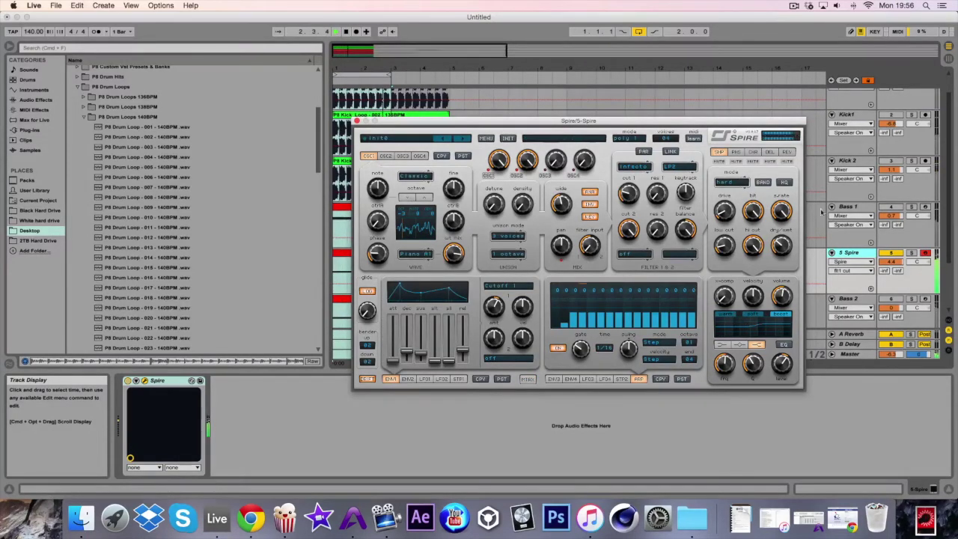
# - Show the delay effect's settings and raise its dry/wet mix
pyautogui.click(770, 152)
pyautogui.moveTo(780, 254); pyautogui.dragTo(770, 274)
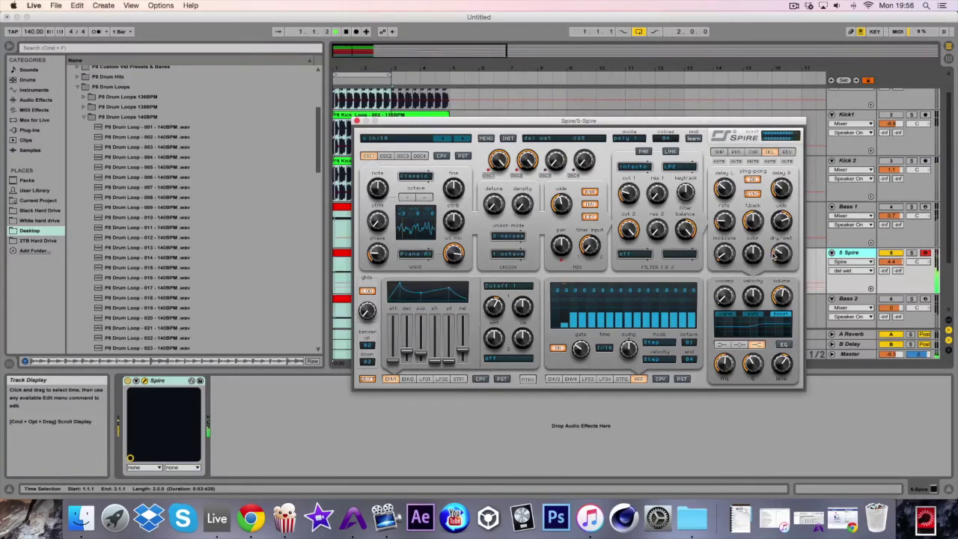
# - Set Oscillator 2's octave to -2, raise its ctrlA, set its phase to about 35, and stop playback
pyautogui.click(387, 156)
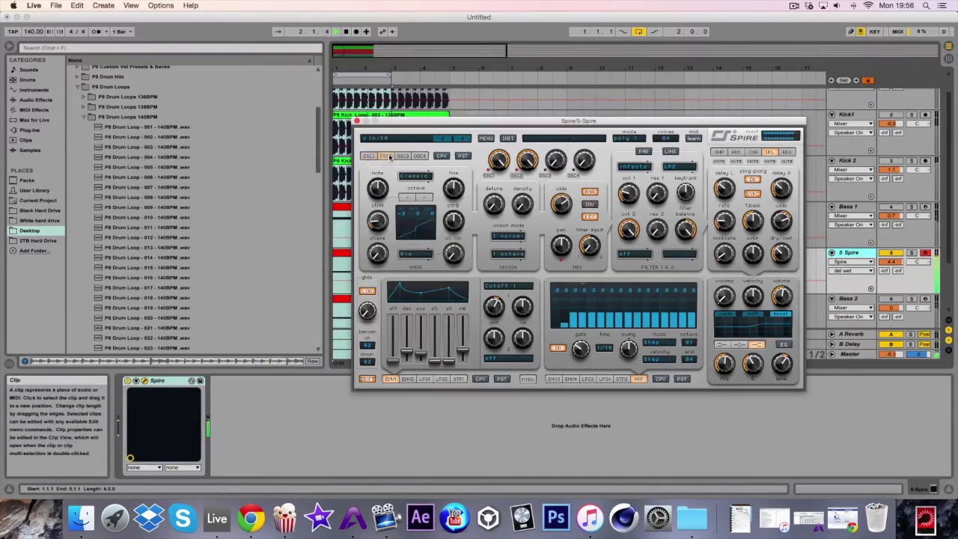
pyautogui.moveTo(380, 250); pyautogui.dragTo(372, 286)
pyautogui.press('space')
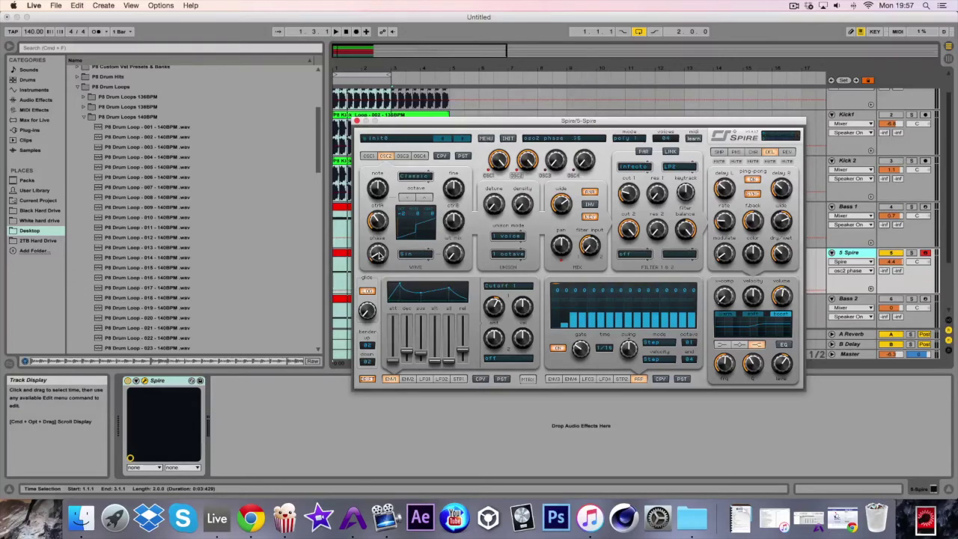
# - Raise Oscillator 2's phase slightly, checking the sound during playback
pyautogui.moveTo(379, 256); pyautogui.dragTo(382, 253)
pyautogui.press('space')
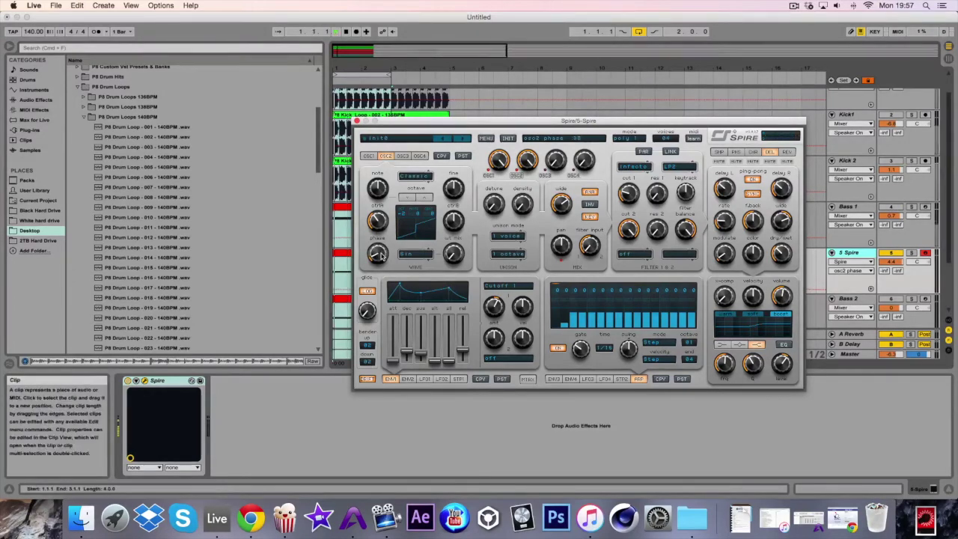
pyautogui.moveTo(380, 255); pyautogui.dragTo(381, 253)
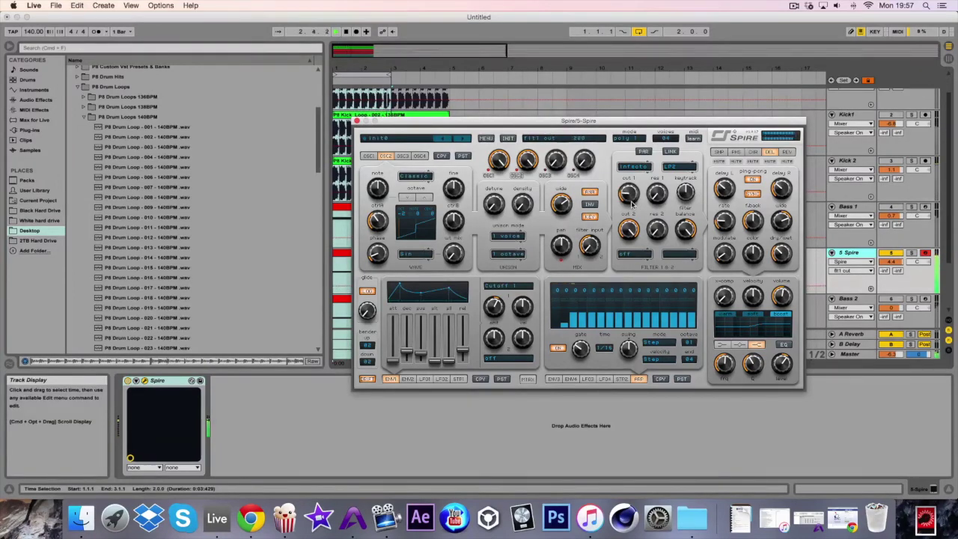
# - Activate the Bass 1 and Kick 2 tracks, setting the volume of Bass 1 to 1.7 and the Spire track to 0.6
pyautogui.click(891, 207)
pyautogui.moveTo(891, 215); pyautogui.dragTo(890, 211)
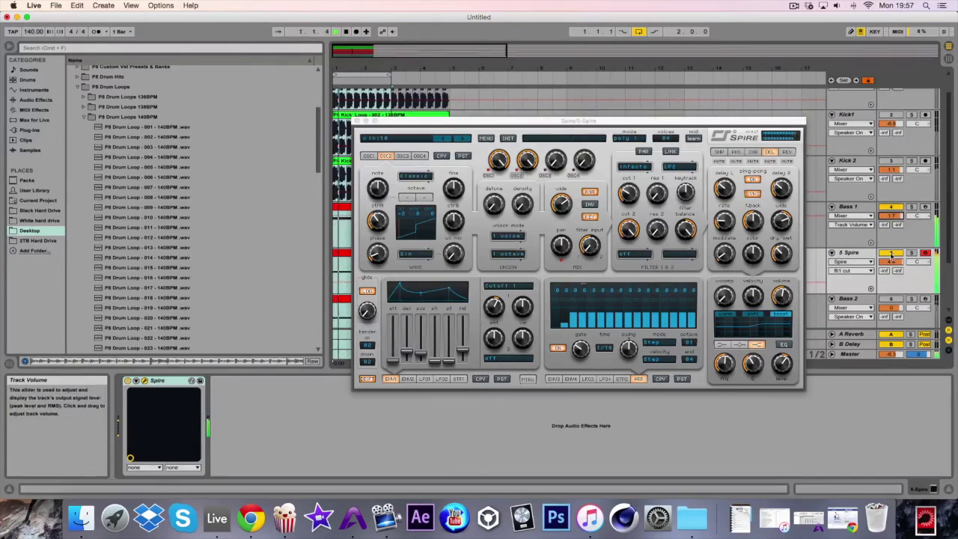
pyautogui.moveTo(890, 261); pyautogui.dragTo(890, 271)
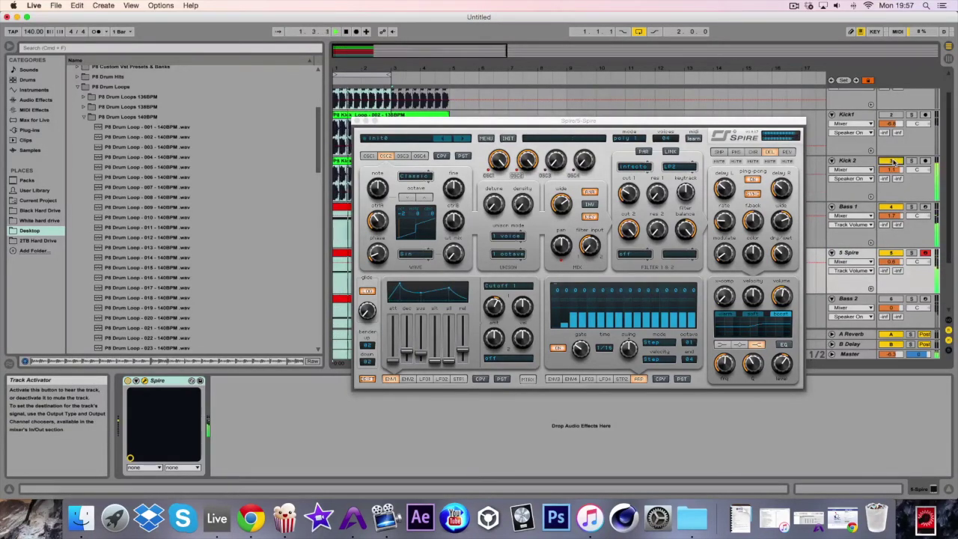
pyautogui.click(893, 162)
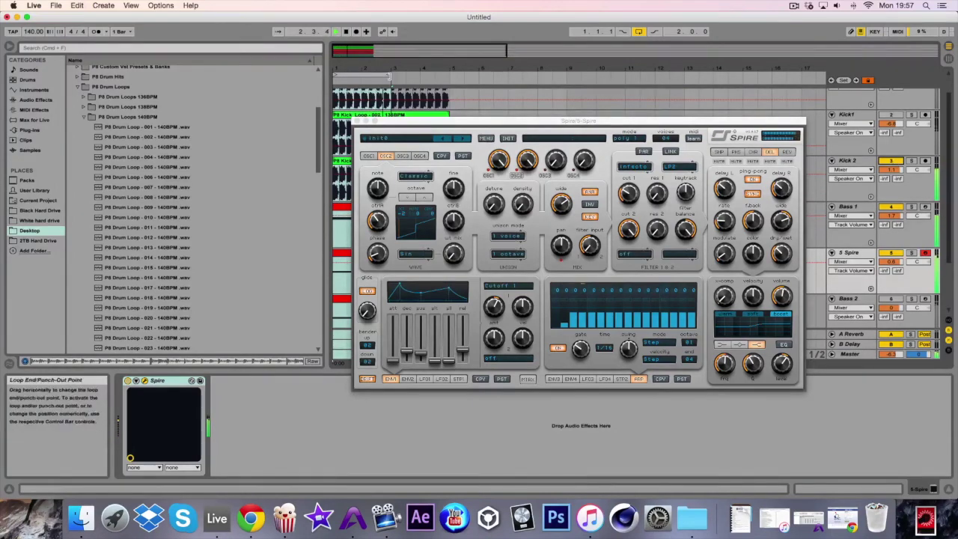
# - Extend the arrangement loop to four bars and adjust Spire's filter cutoff 1 to about 238 during playback
pyautogui.moveTo(390, 74); pyautogui.dragTo(448, 74)
pyautogui.moveTo(412, 123); pyautogui.dragTo(398, 179)
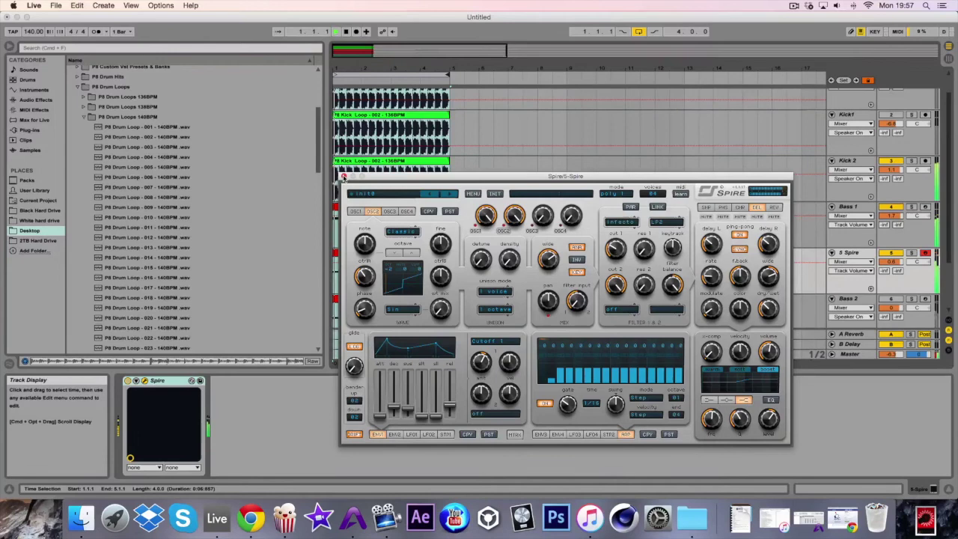
pyautogui.click(613, 249)
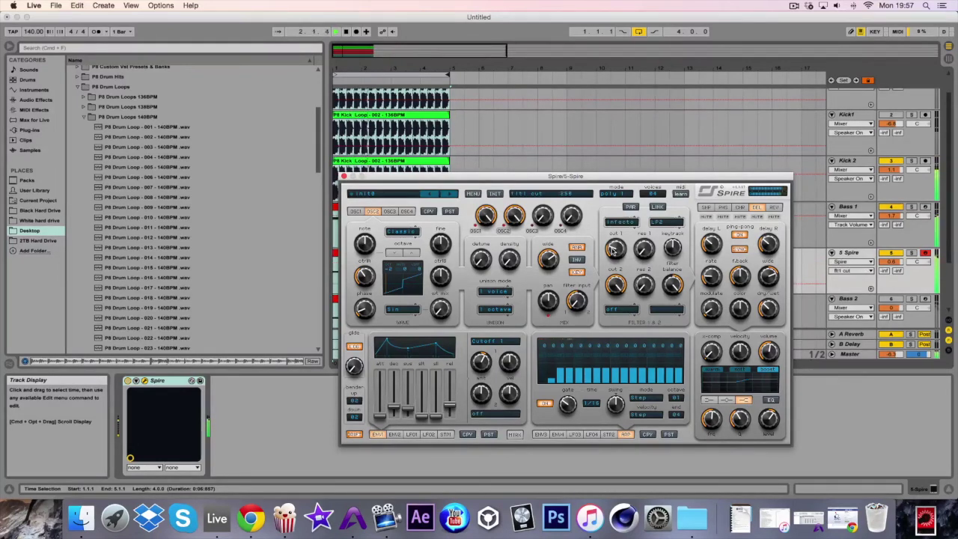